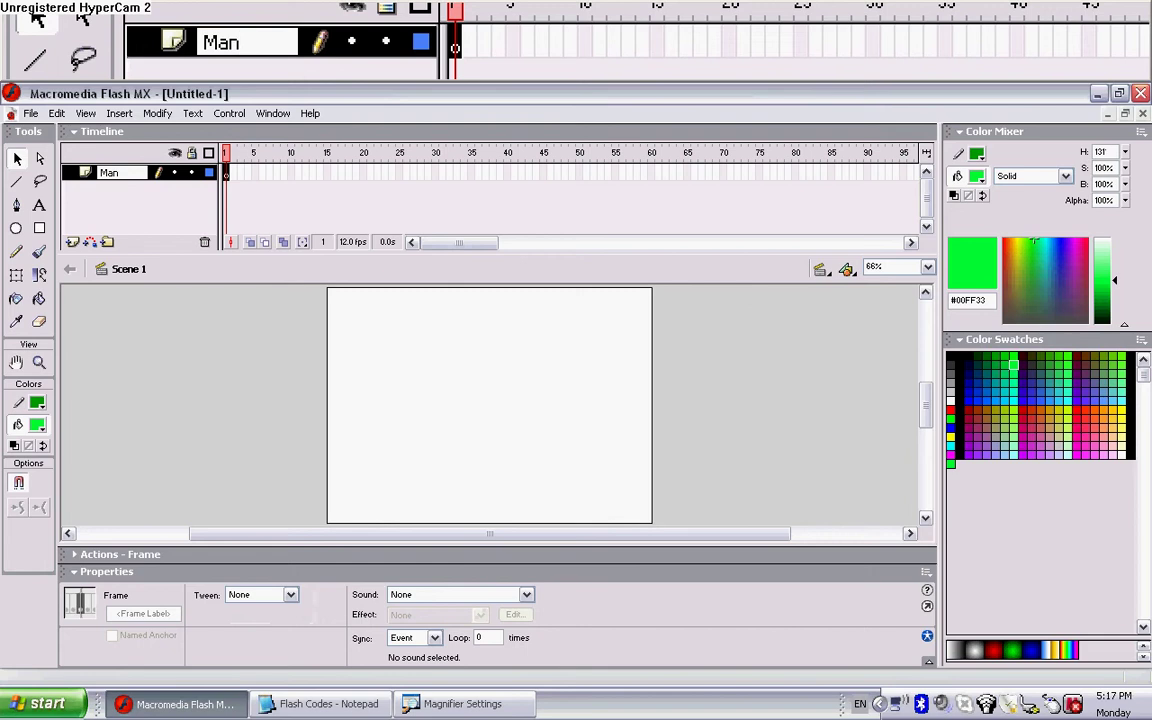
Step: Paint a black stick figure with a head, body, two arms and two legs on the Man layer using the Brush tool
{"action": "left_click", "coordinate": [566, 514]}
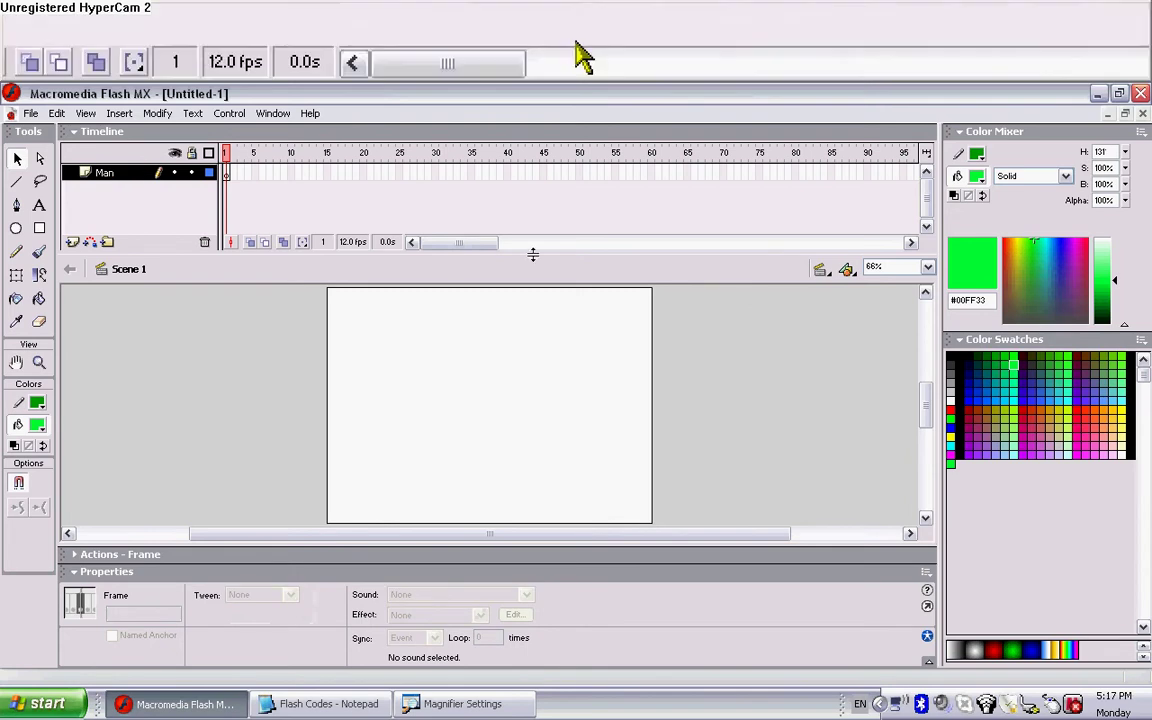
{"action": "left_click", "coordinate": [42, 253]}
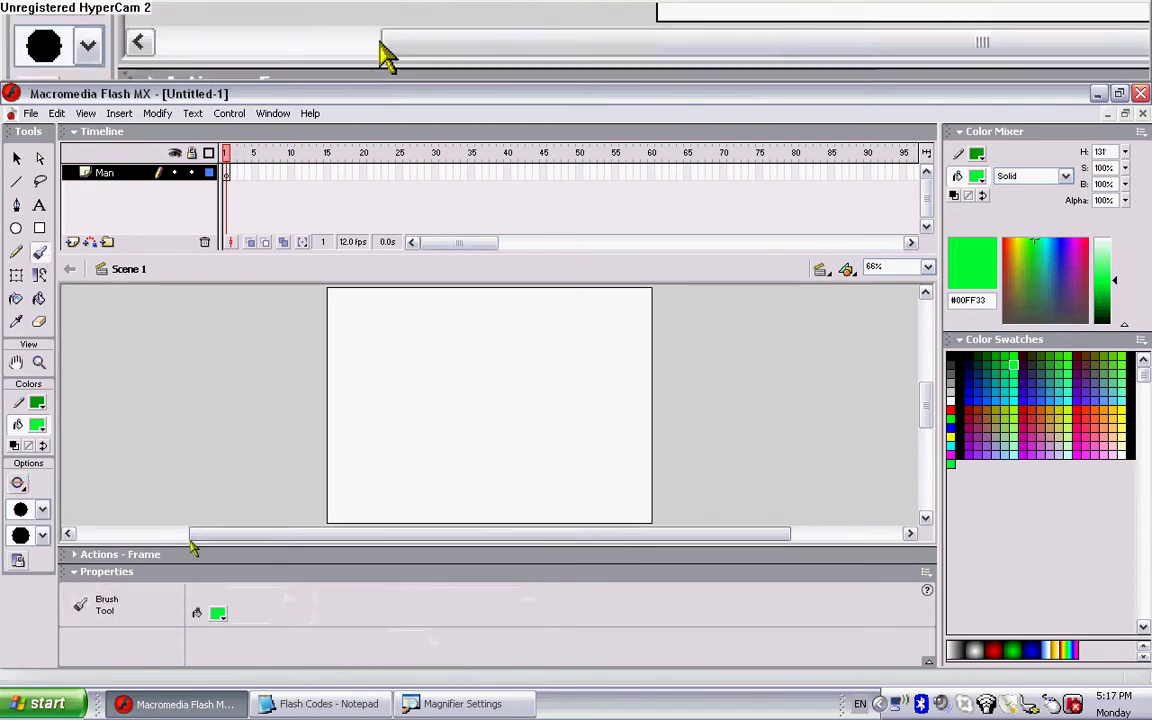
{"action": "left_click", "coordinate": [218, 613]}
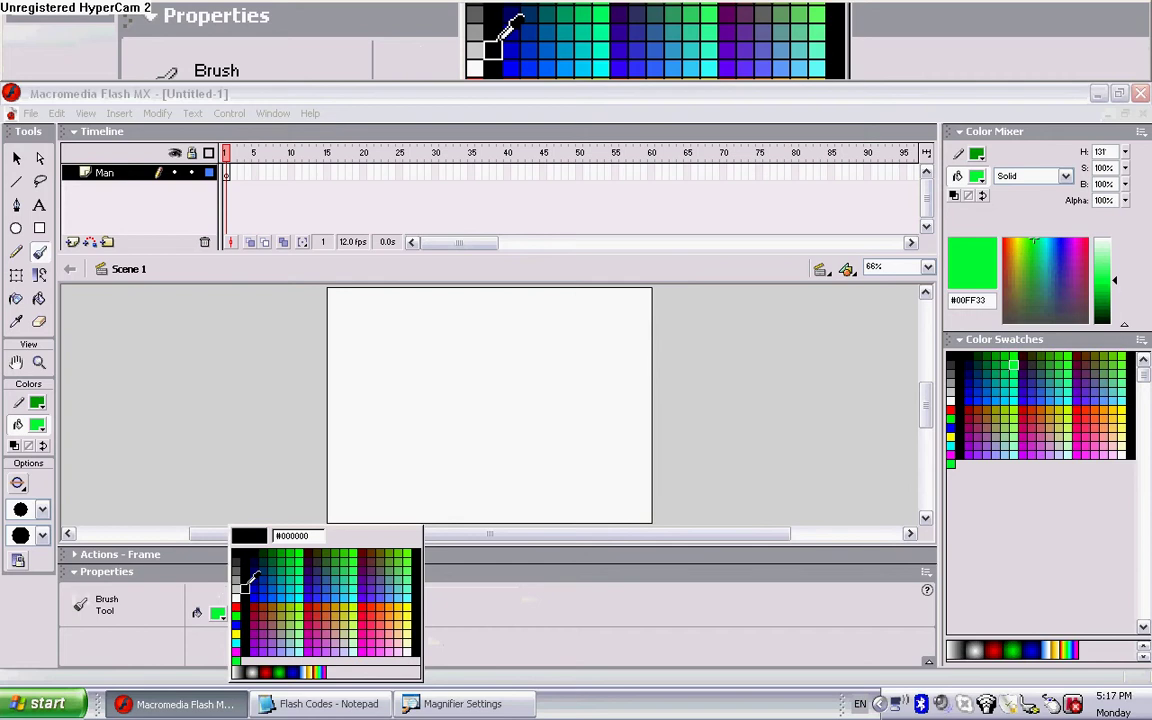
{"action": "left_click", "coordinate": [252, 578]}
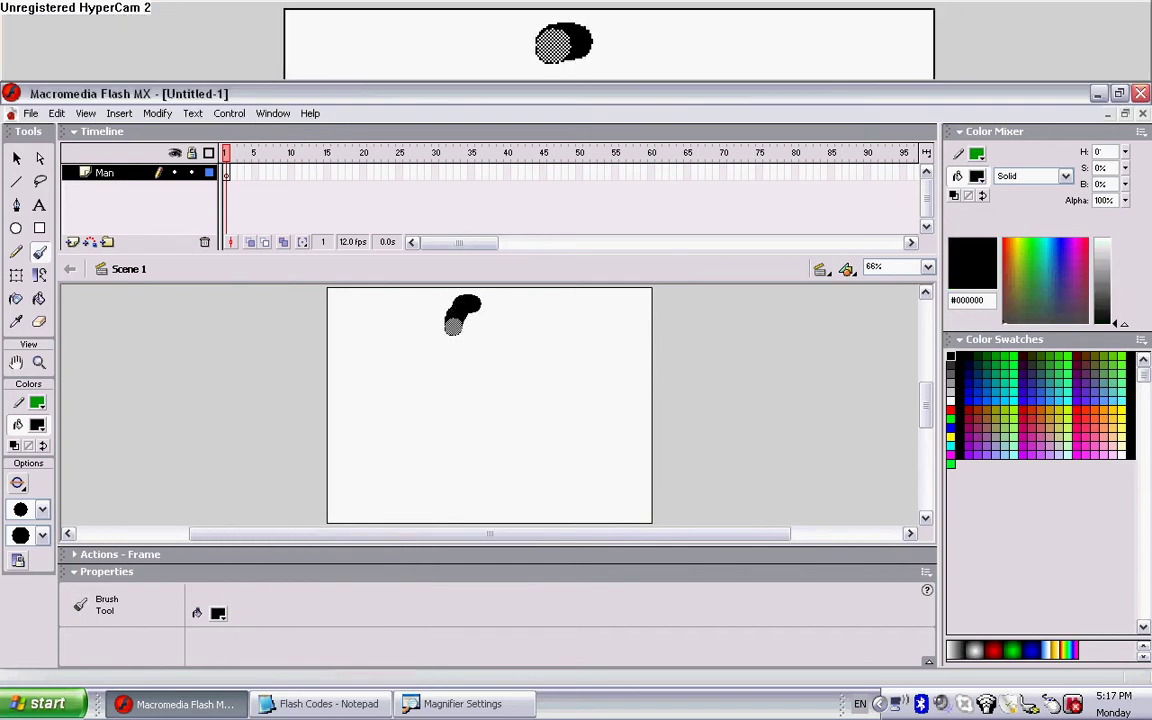
{"action": "left_click_drag", "start_coordinate": [453, 323], "coordinate": [489, 335]}
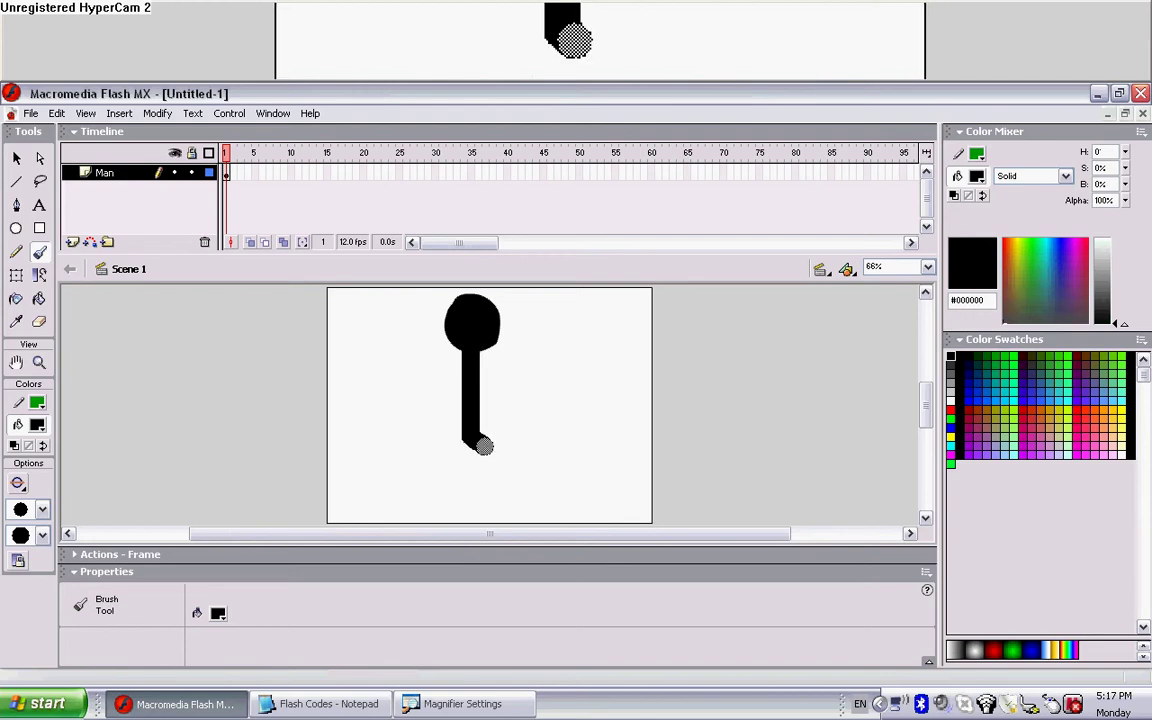
{"action": "left_click_drag", "start_coordinate": [483, 445], "coordinate": [526, 487]}
{"action": "left_click_drag", "start_coordinate": [473, 424], "coordinate": [440, 474]}
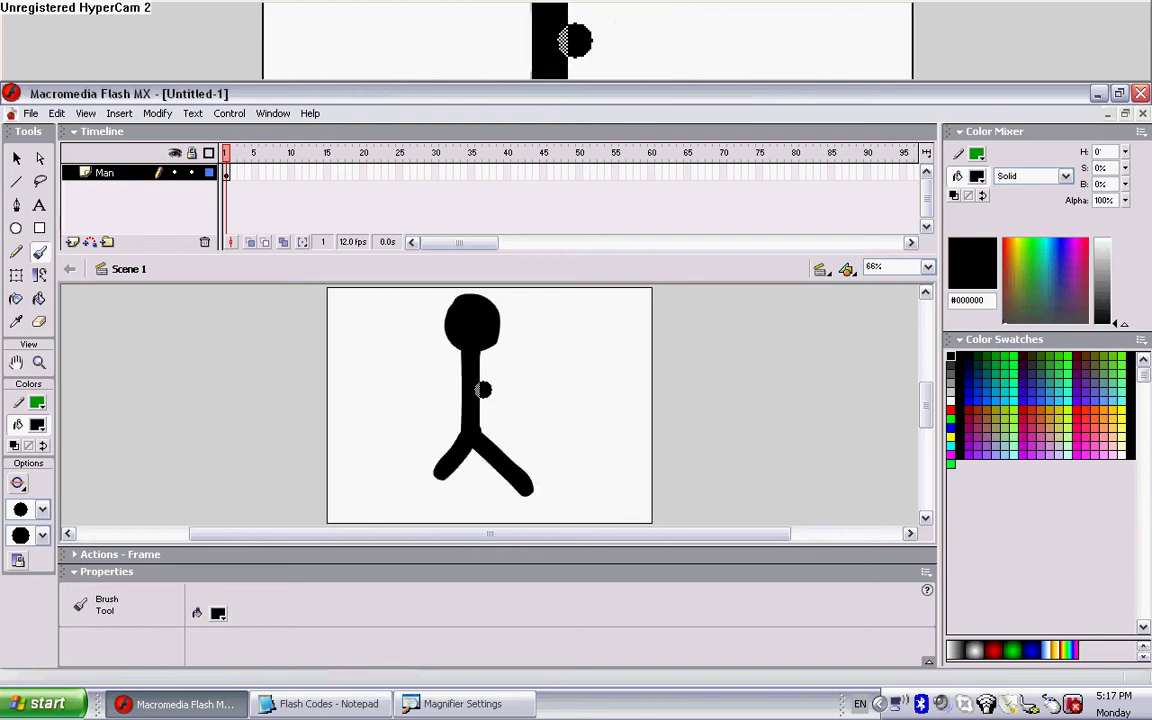
{"action": "left_click_drag", "start_coordinate": [516, 387], "coordinate": [482, 385]}
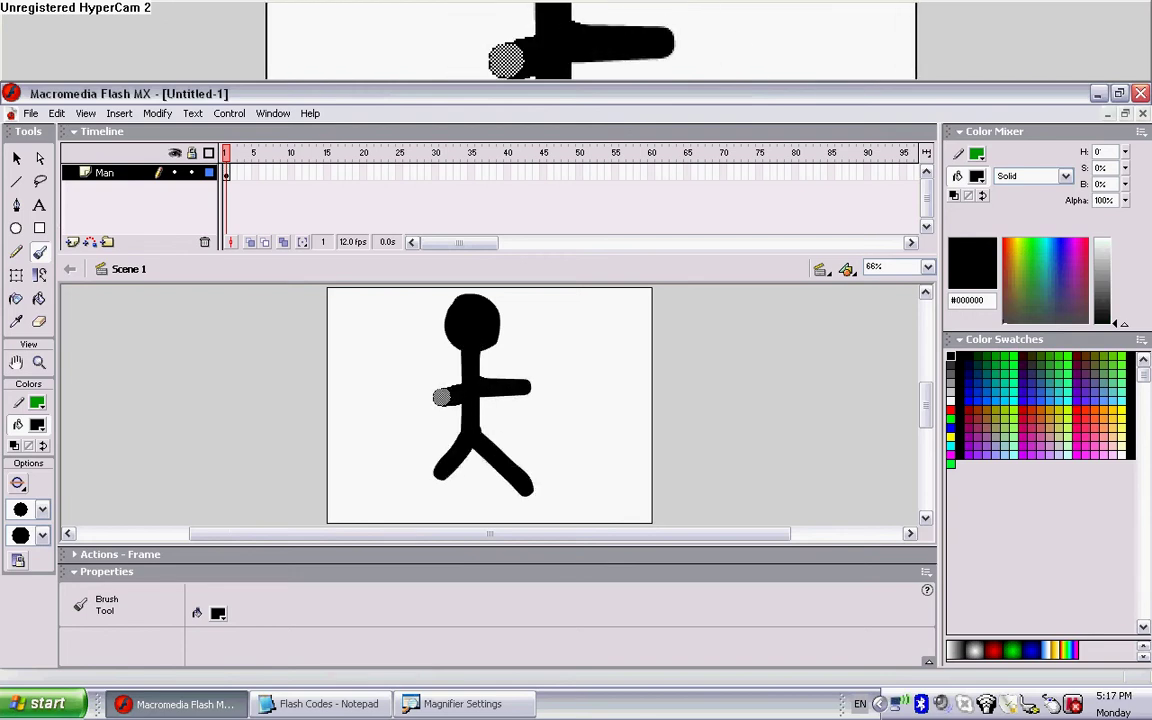
{"action": "left_click_drag", "start_coordinate": [452, 452], "coordinate": [413, 488]}
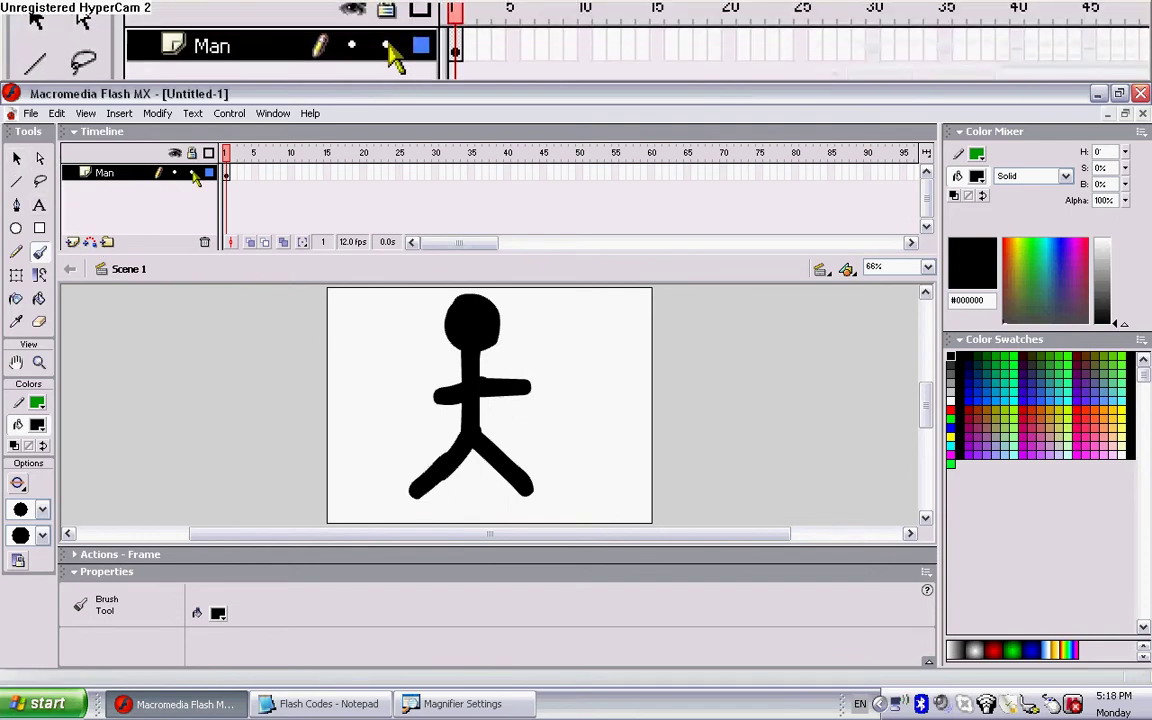
Step: Add a layer named Clothes above the Man layer and lock the Man layer
{"action": "left_click", "coordinate": [72, 242]}
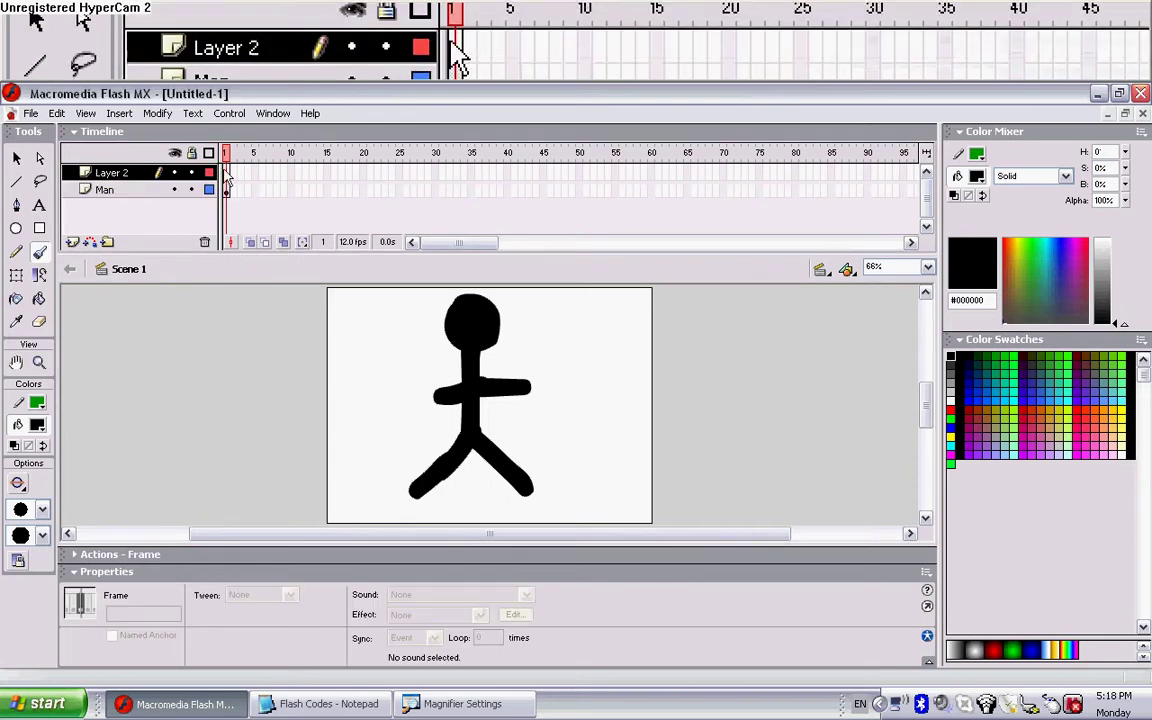
{"action": "double_click", "coordinate": [112, 173]}
{"action": "type", "text": "Clothes"}
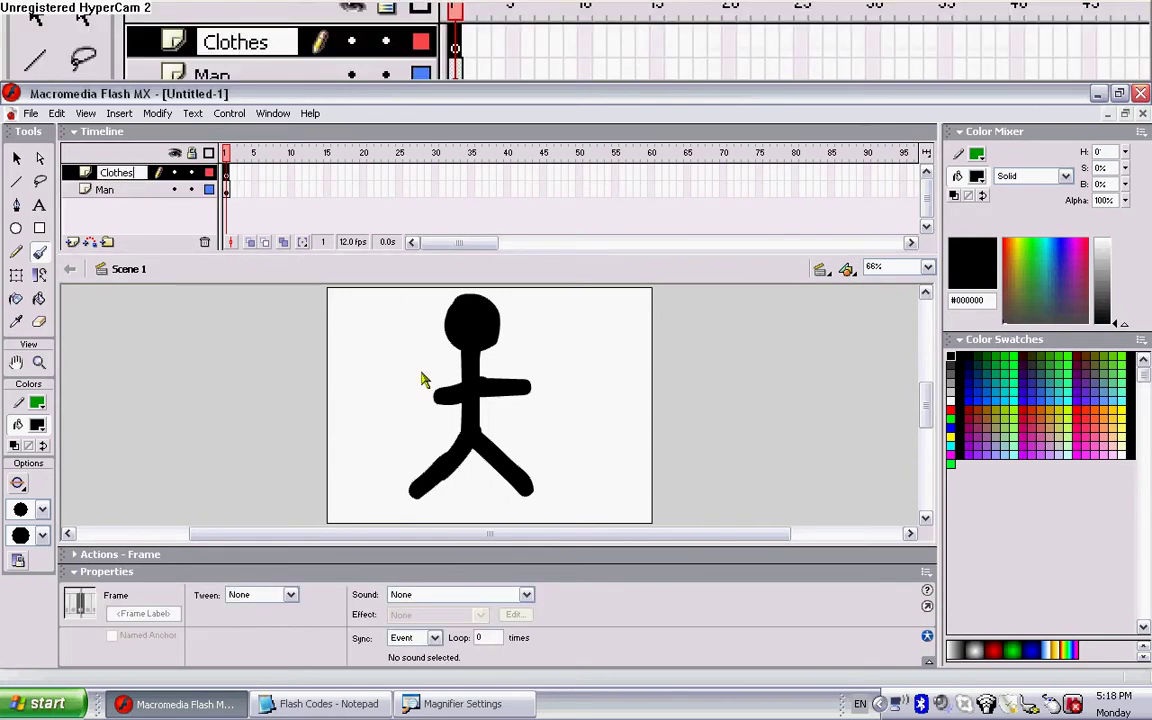
{"action": "key", "text": "Return"}
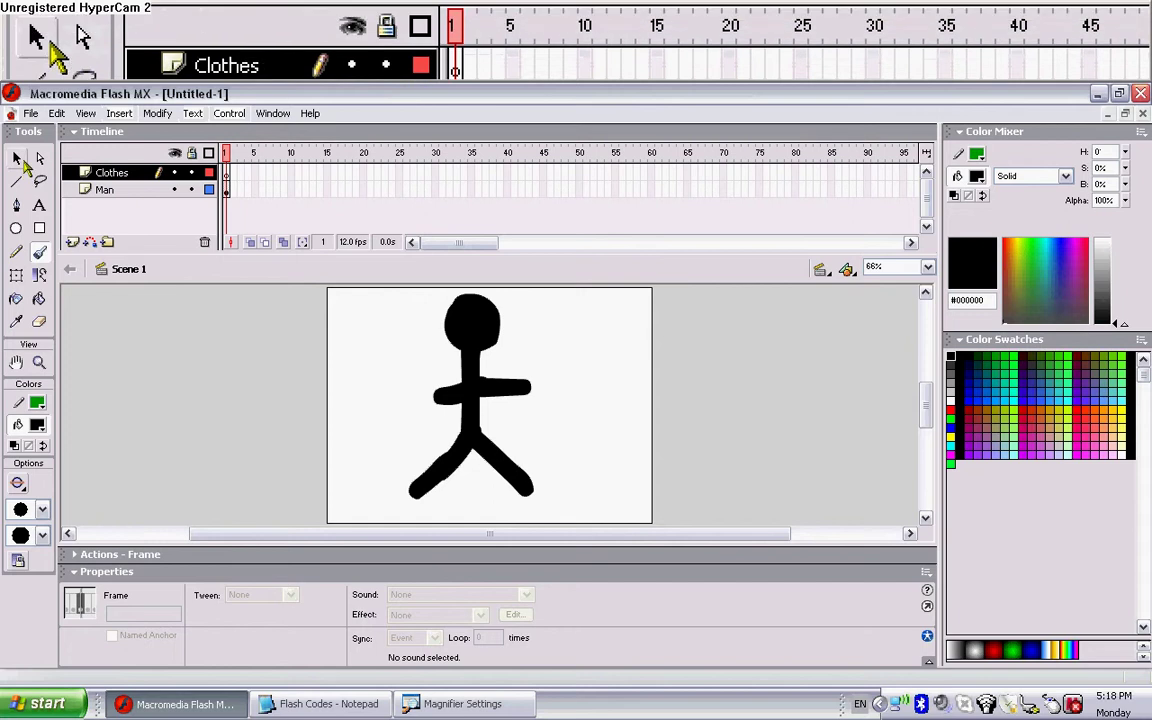
{"action": "left_click", "coordinate": [19, 161]}
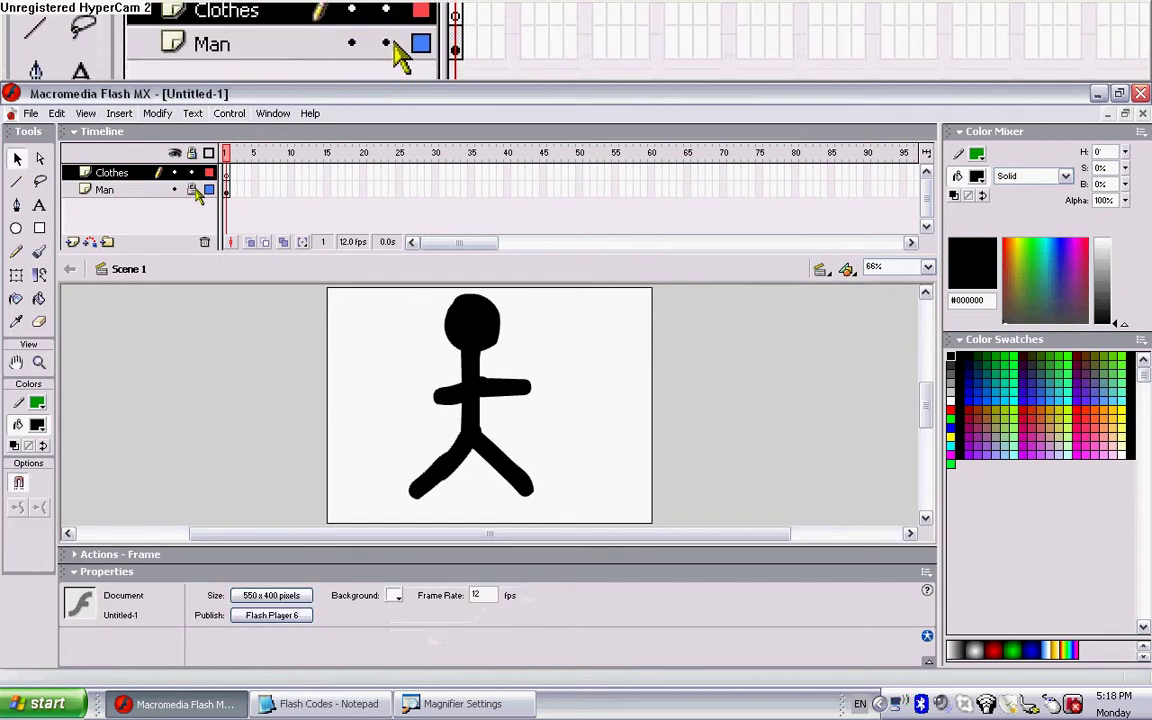
{"action": "left_click", "coordinate": [193, 190]}
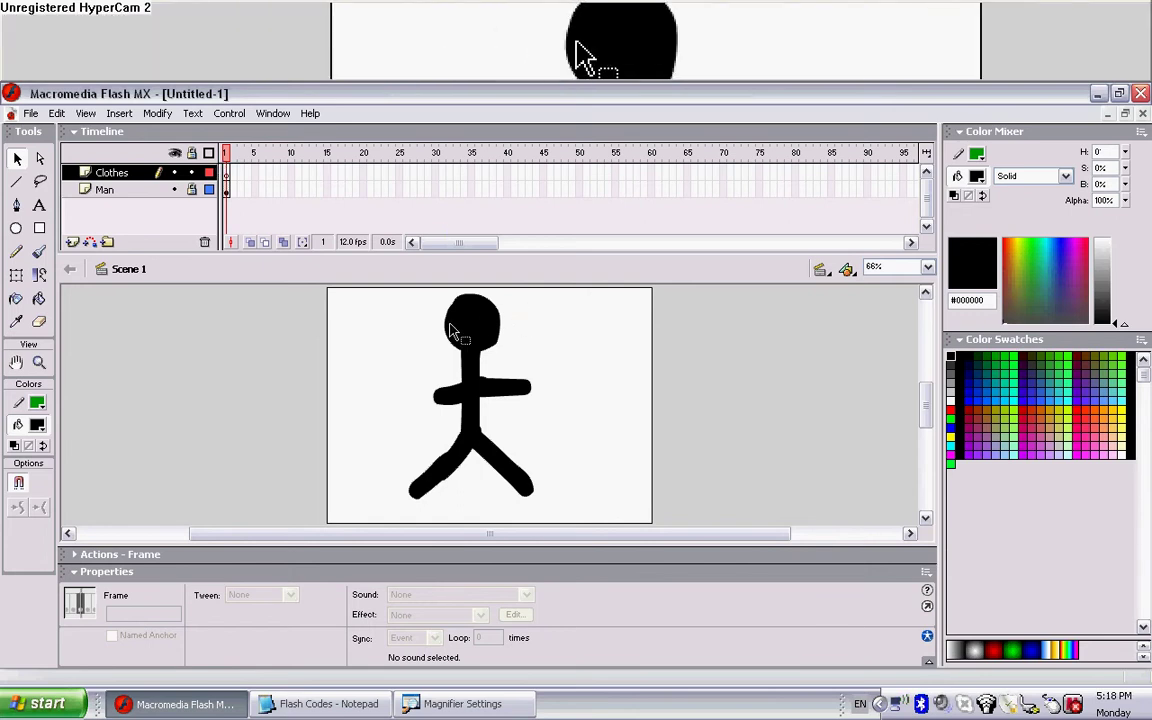
Step: Try to select the stick figure's artwork while the Man layer is locked
{"action": "left_click", "coordinate": [481, 317]}
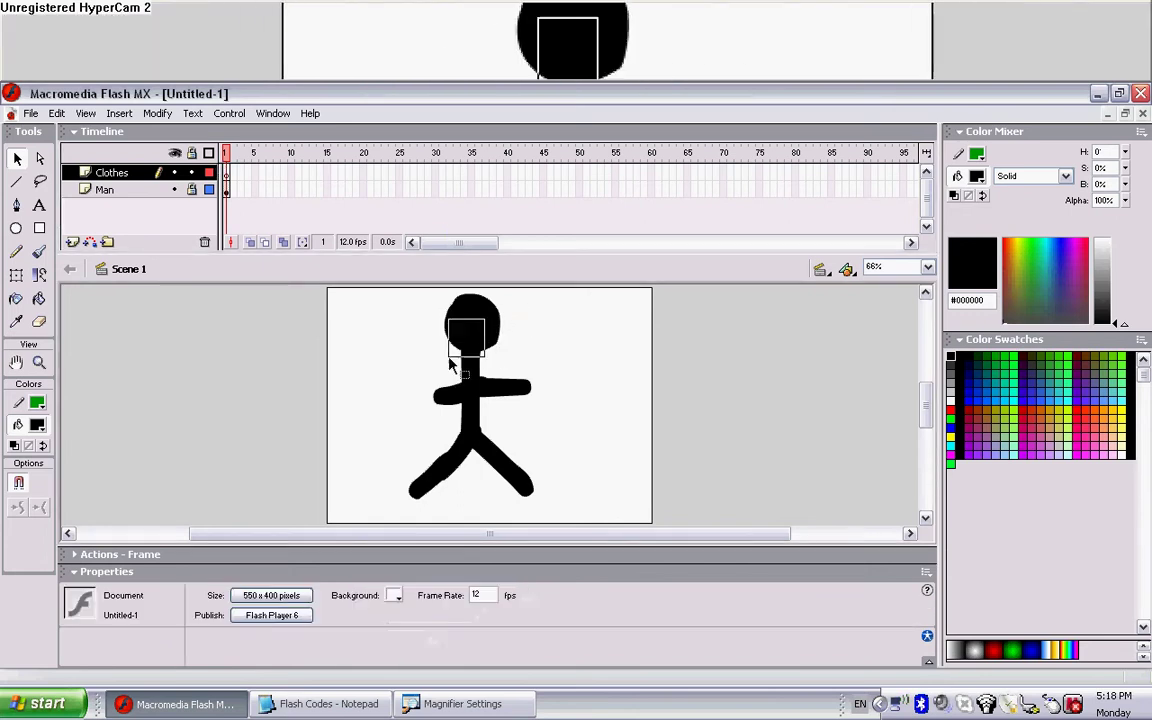
{"action": "left_click_drag", "start_coordinate": [450, 362], "coordinate": [419, 380]}
{"action": "left_click", "coordinate": [104, 190]}
{"action": "left_click_drag", "start_coordinate": [473, 337], "coordinate": [381, 357]}
{"action": "left_click_drag", "start_coordinate": [350, 399], "coordinate": [350, 399]}
{"action": "left_click", "coordinate": [191, 190]}
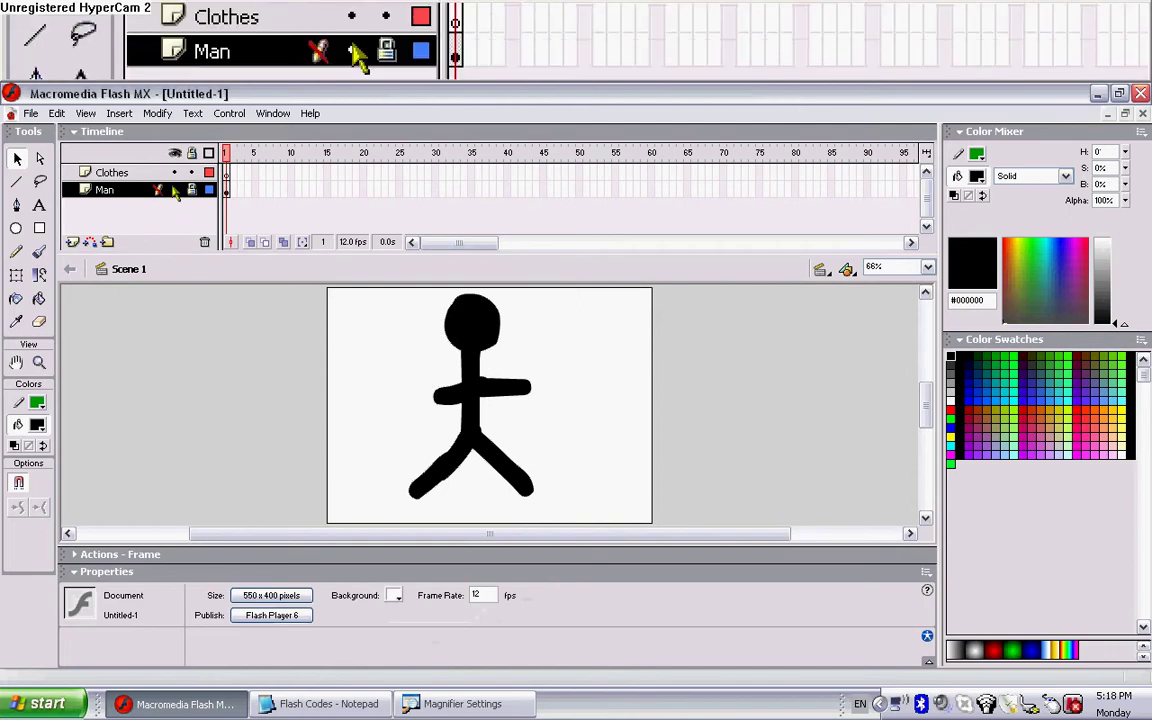
Step: On the Clothes layer, brush a red (#FF0000) shirt outline around the figure's torso and arms and fill its interior red
{"action": "left_click", "coordinate": [110, 173]}
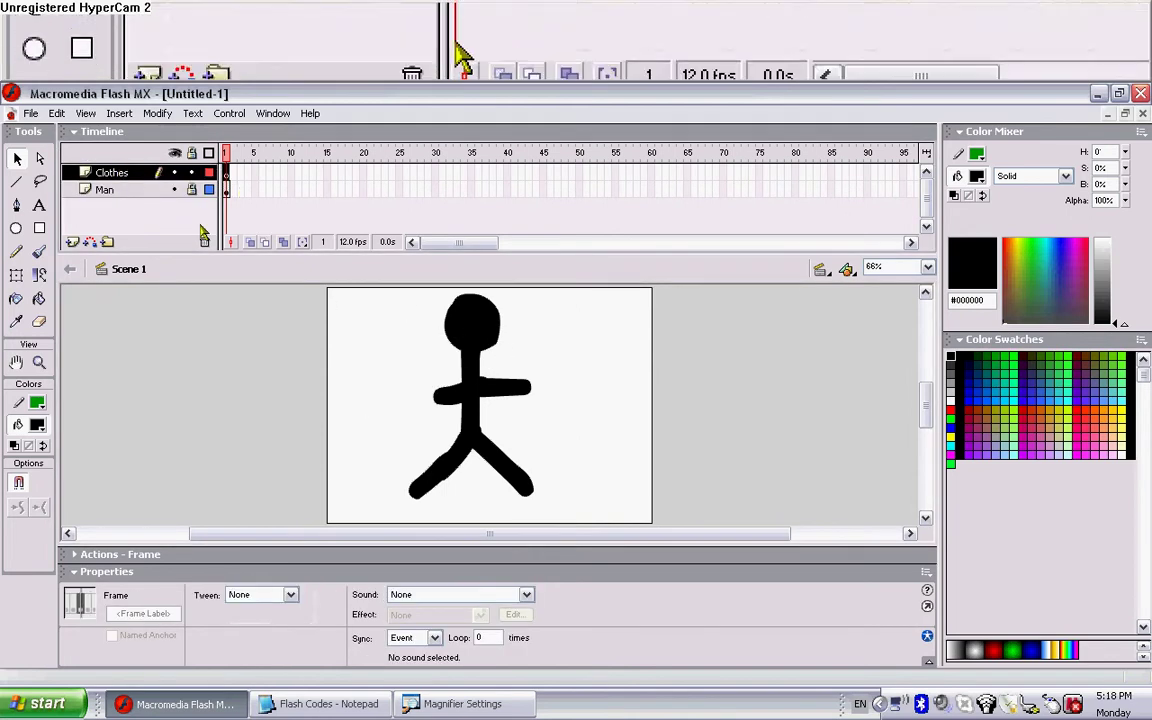
{"action": "left_click", "coordinate": [182, 295]}
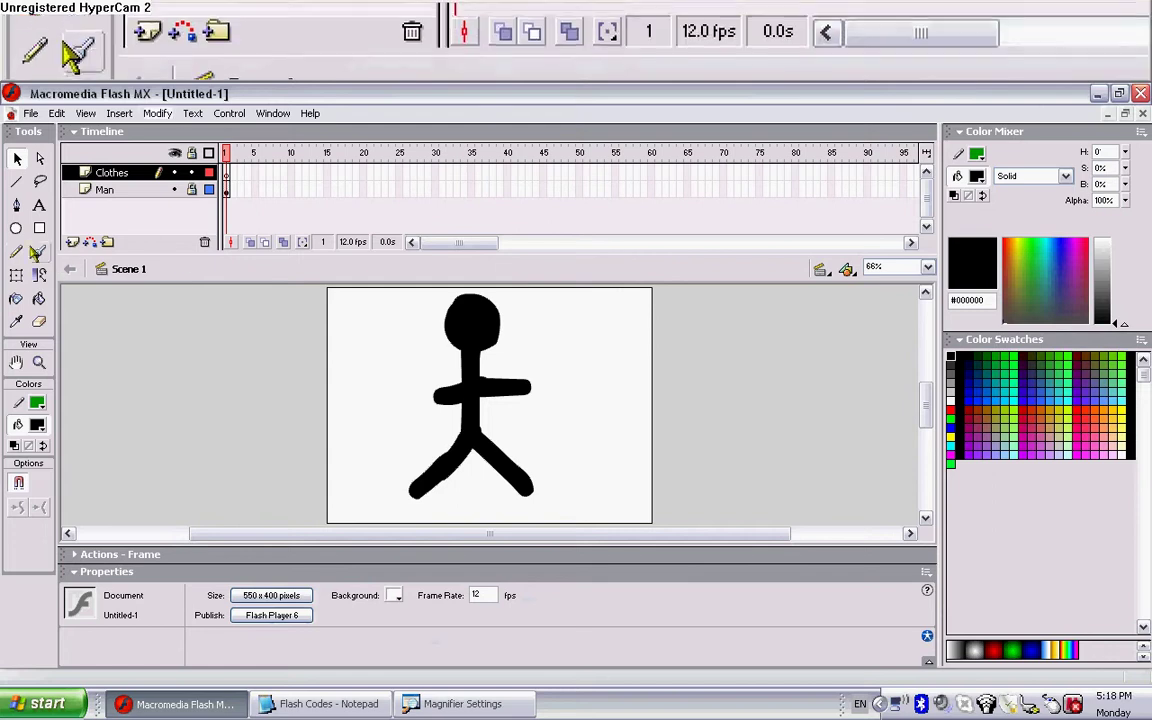
{"action": "key", "text": "b"}
{"action": "left_click", "coordinate": [218, 613]}
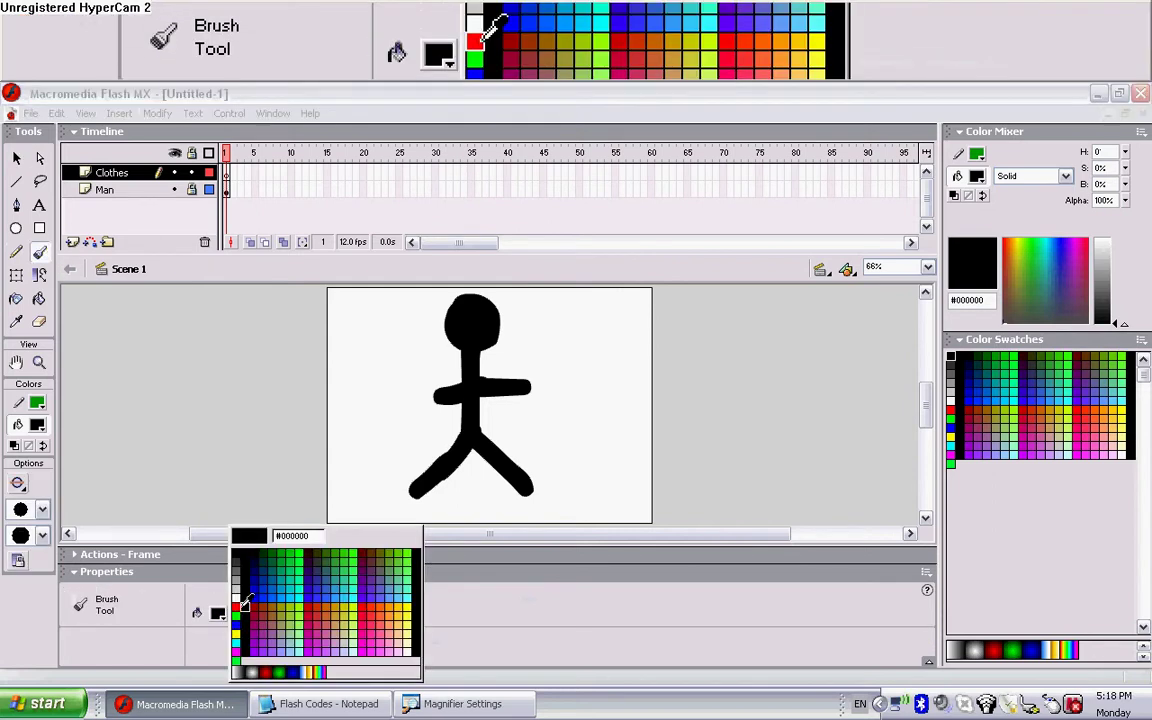
{"action": "left_click", "coordinate": [236, 620]}
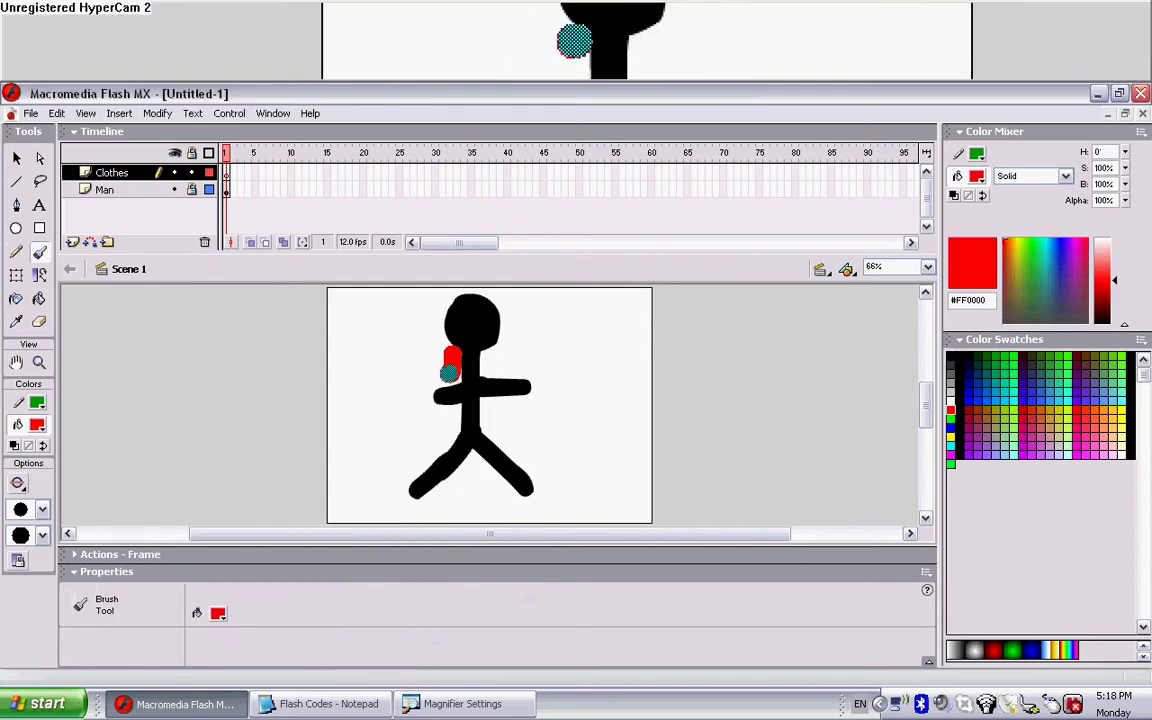
{"action": "mouse_move", "coordinate": [427, 383]}
{"action": "left_mouse_down"}
{"action": "mouse_move", "coordinate": [457, 423]}
{"action": "mouse_move", "coordinate": [539, 412]}
{"action": "mouse_move", "coordinate": [526, 368]}
{"action": "mouse_move", "coordinate": [455, 352]}
{"action": "left_mouse_up"}
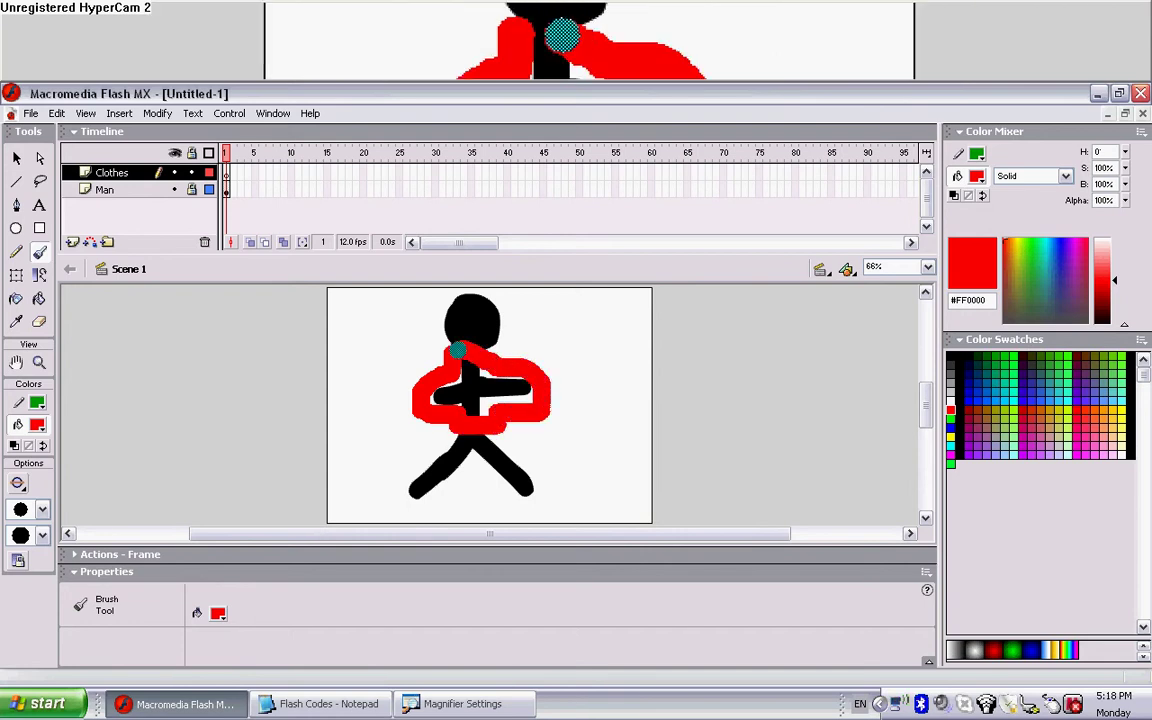
{"action": "left_click", "coordinate": [39, 298]}
{"action": "left_click", "coordinate": [516, 373]}
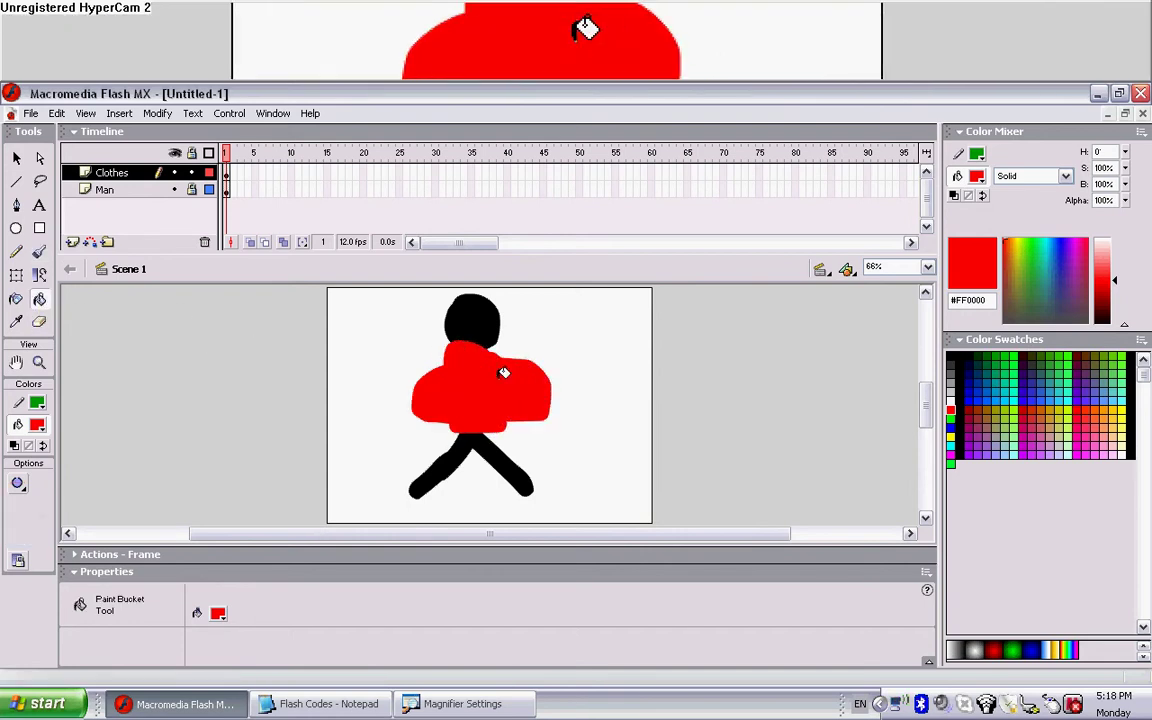
Step: Convert the red shirt shape to a movie clip symbol named Shirt 1
{"action": "left_click", "coordinate": [16, 158]}
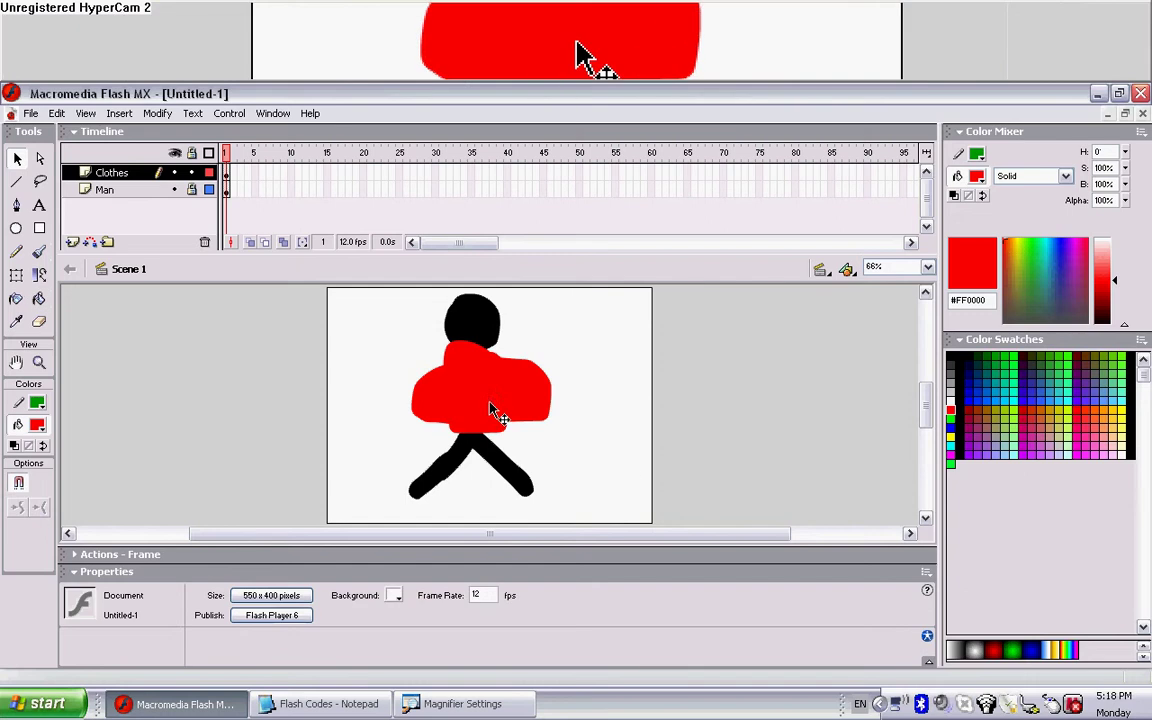
{"action": "left_click", "coordinate": [498, 408]}
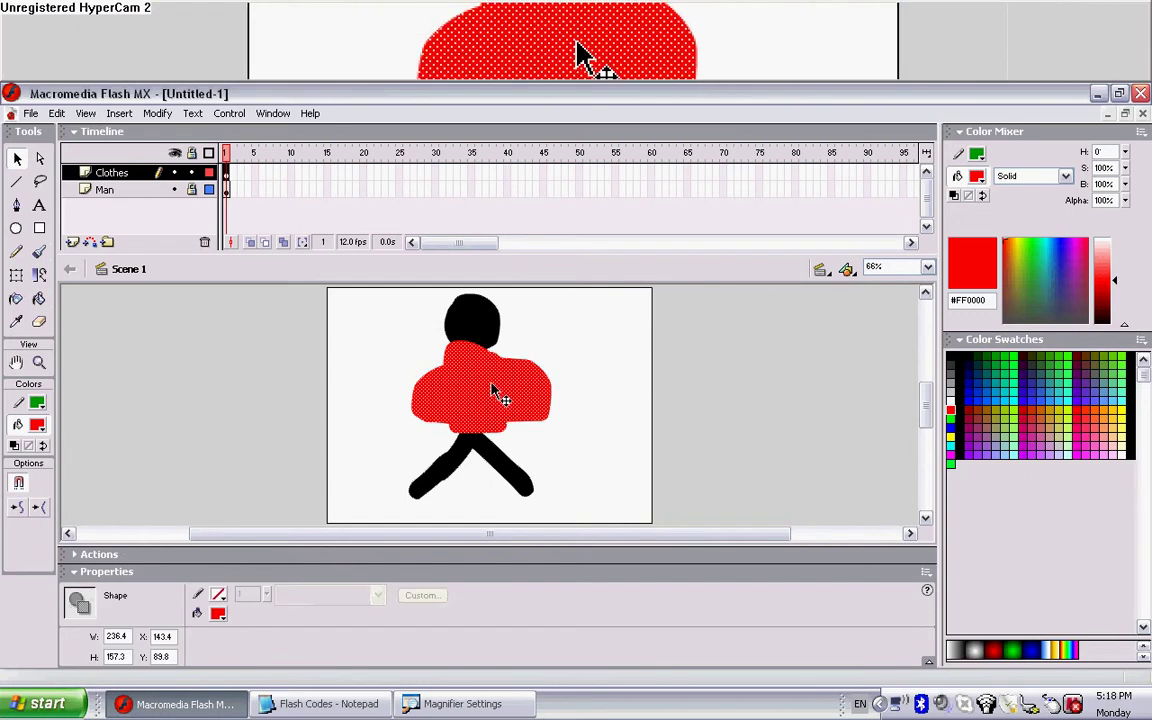
{"action": "right_click", "coordinate": [495, 380]}
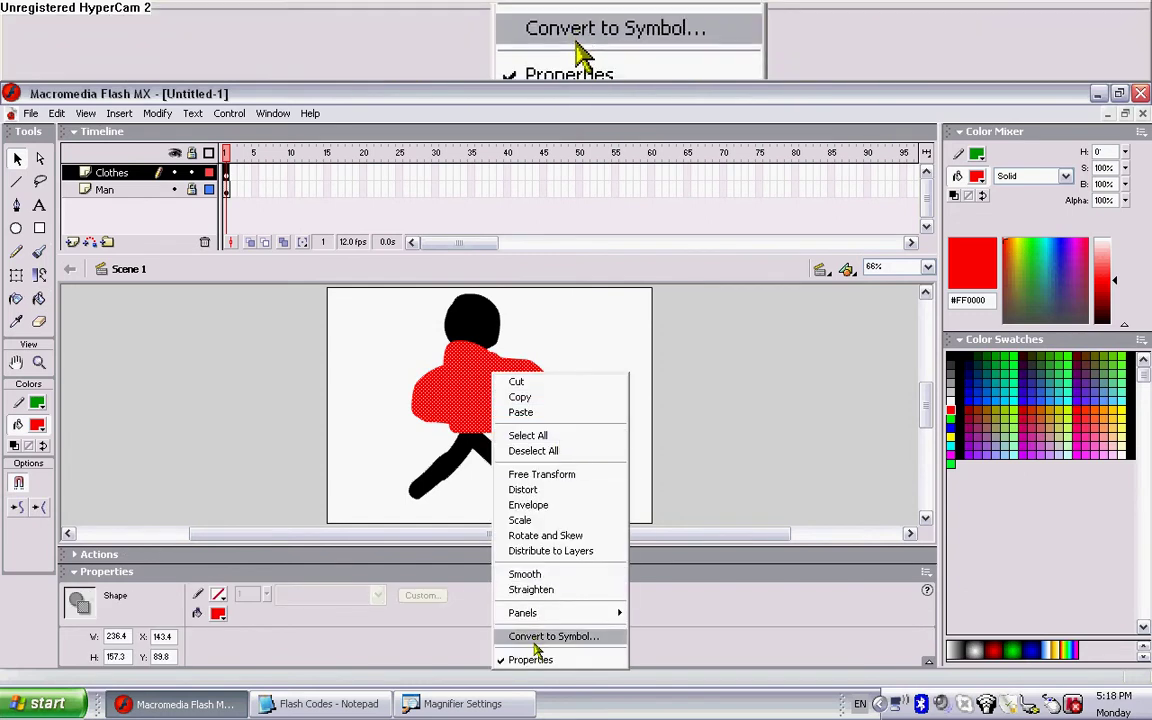
{"action": "left_click", "coordinate": [576, 631]}
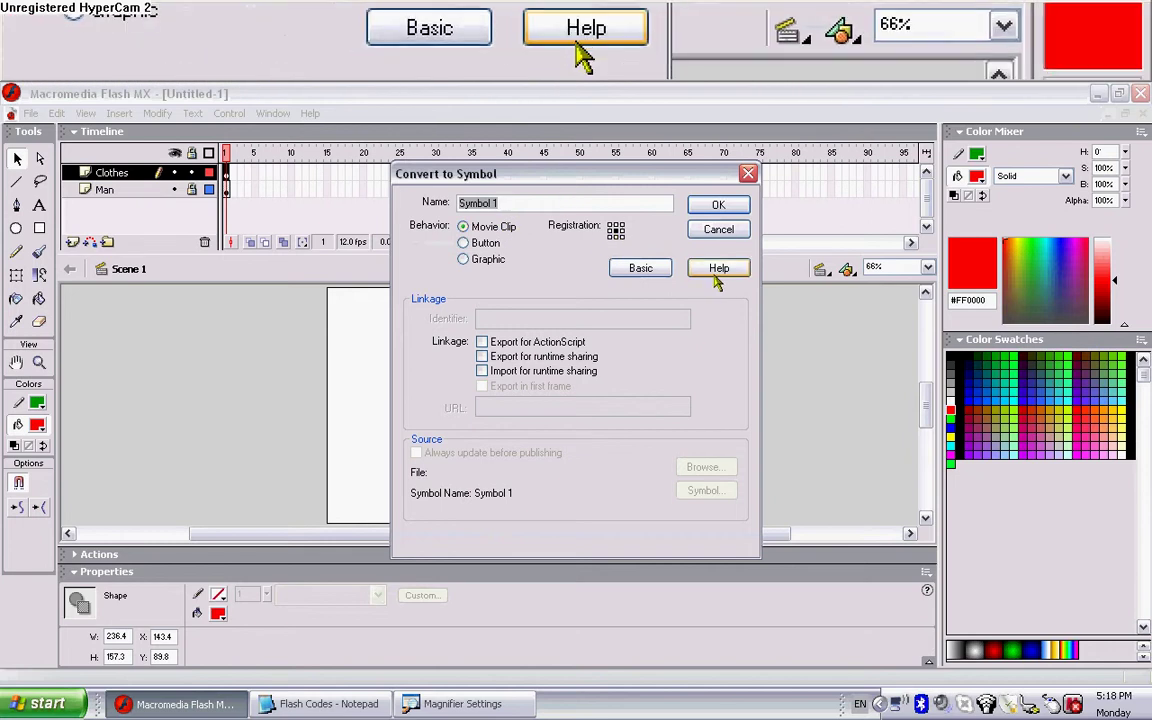
{"action": "type", "text": "Sh"}
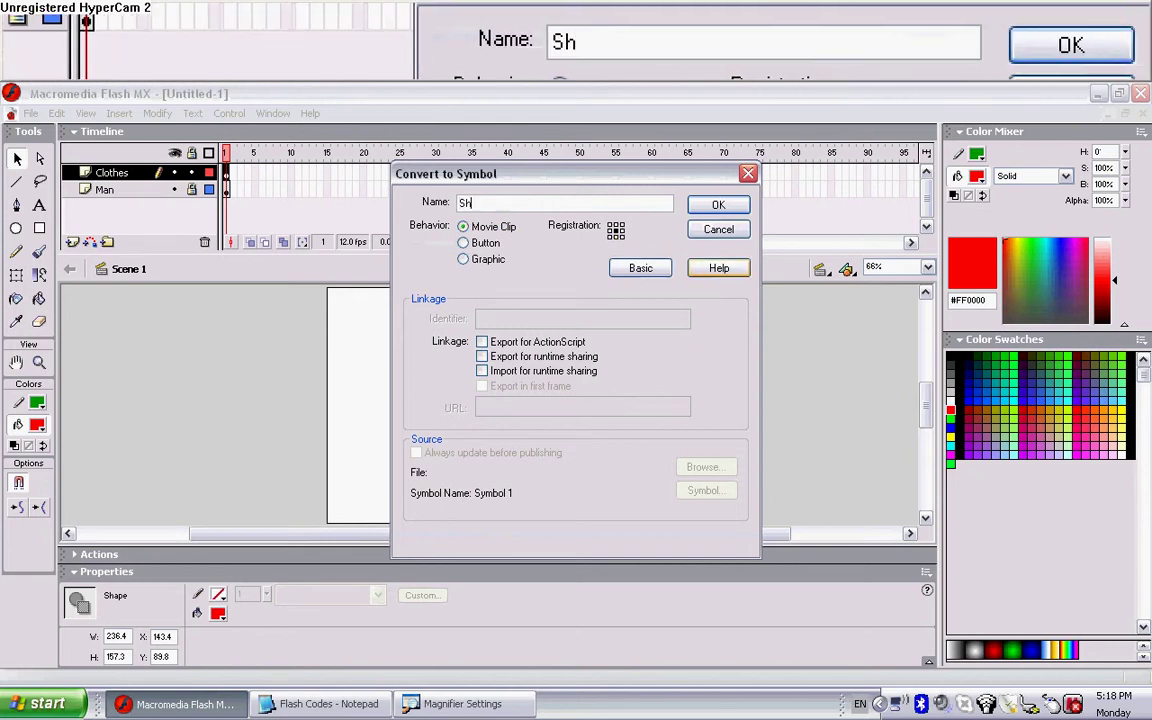
{"action": "type", "text": "irtirt"}
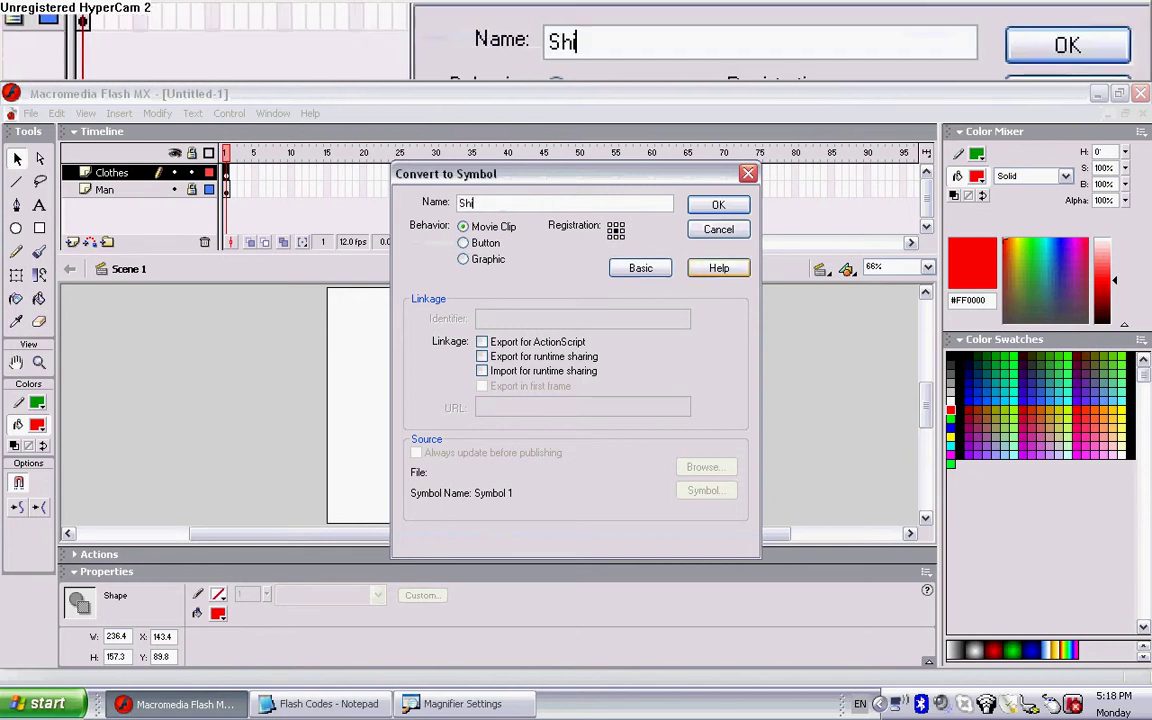
{"action": "type", "text": " 1"}
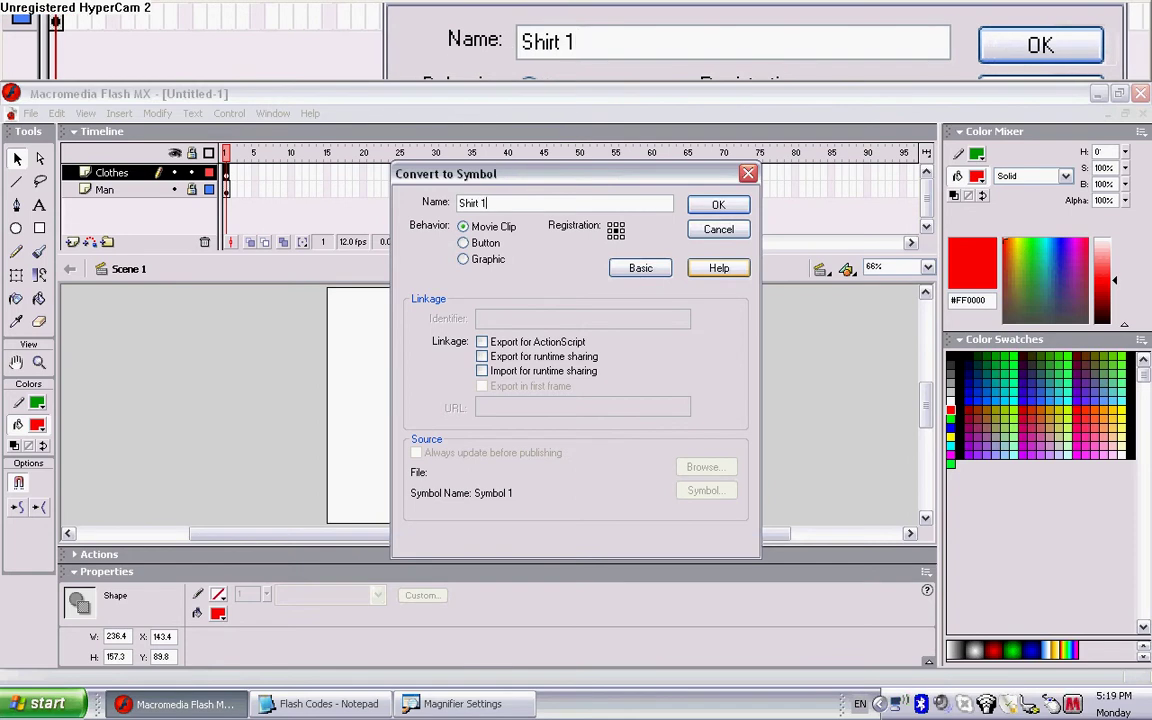
{"action": "key", "text": "Return"}
{"action": "left_click", "coordinate": [699, 404]}
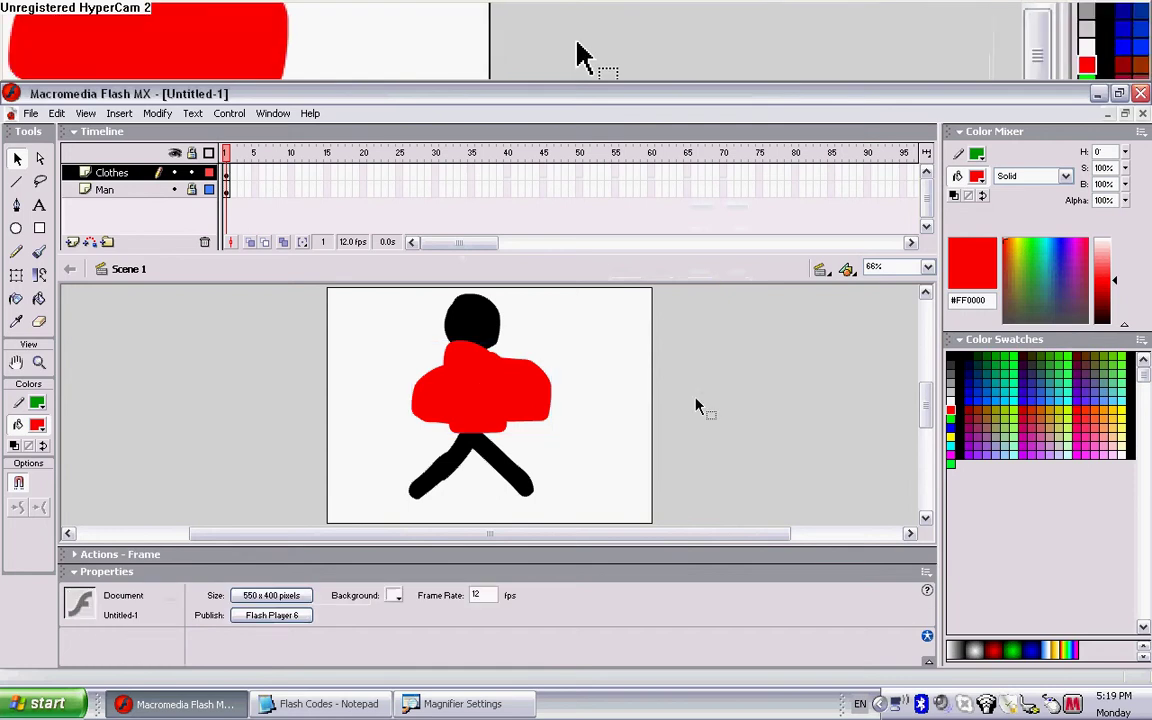
Step: Copy the shirt shape from inside the Shirt 1 symbol and paste it into Scene 1 on the Clothes layer
{"action": "left_click", "coordinate": [490, 378]}
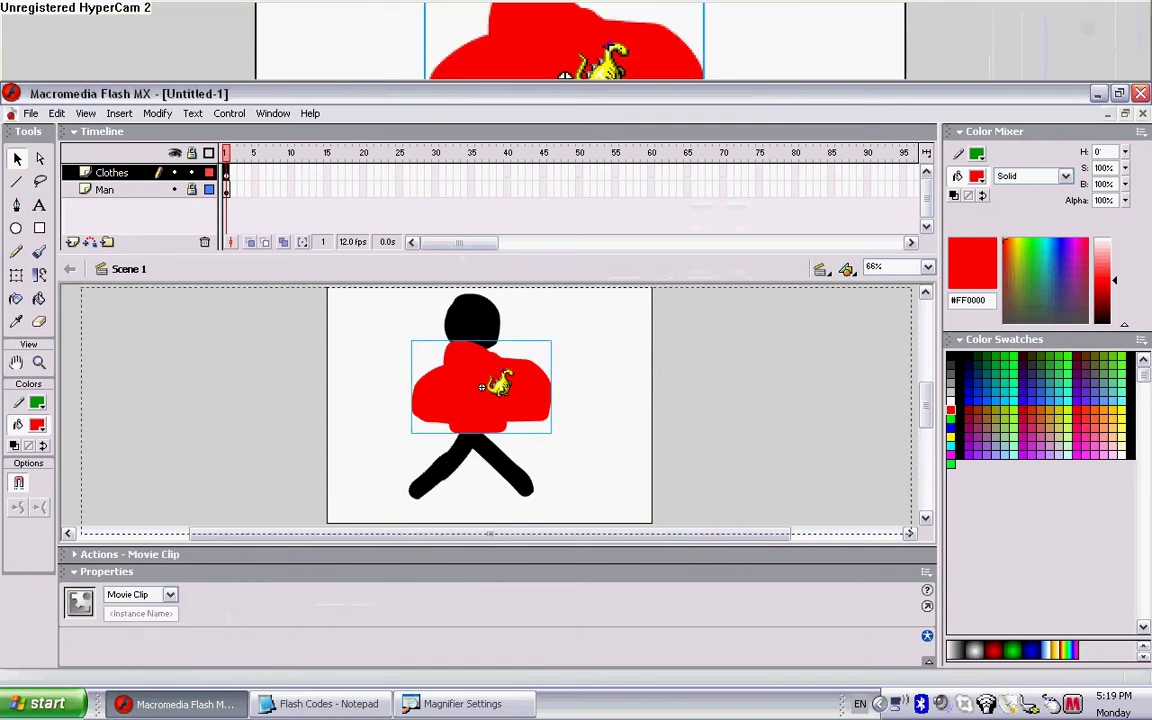
{"action": "double_click", "coordinate": [490, 378]}
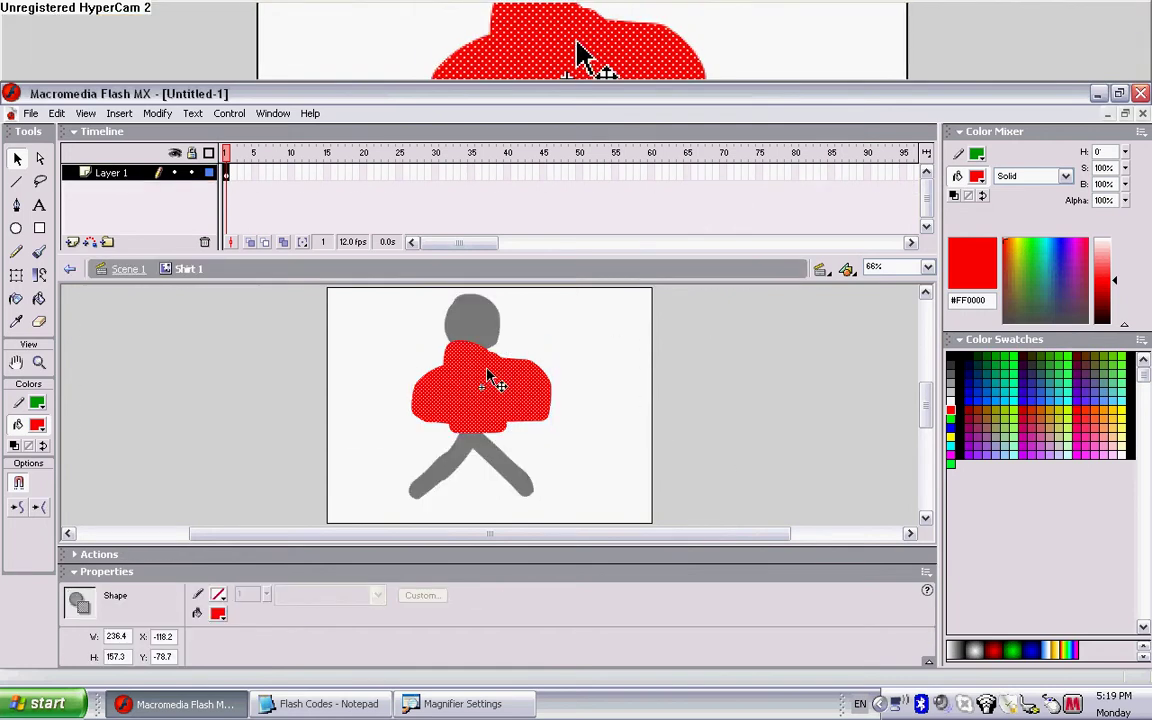
{"action": "left_click", "coordinate": [70, 269]}
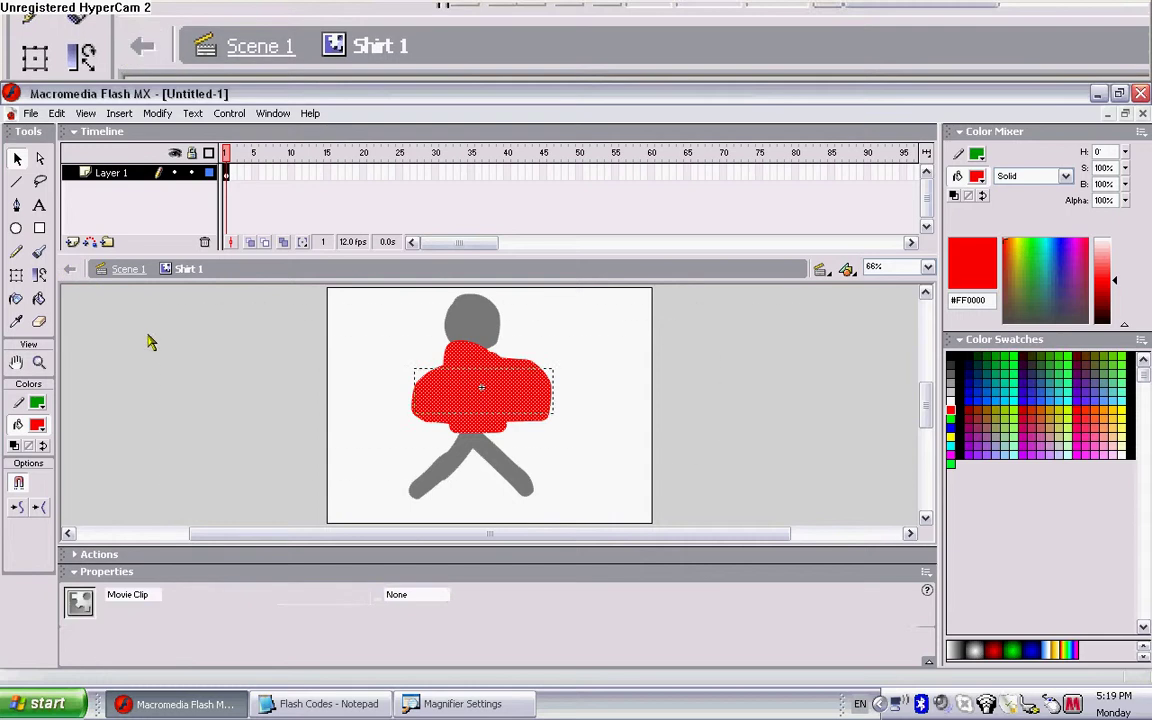
{"action": "left_click", "coordinate": [597, 393]}
{"action": "key", "text": "ctrl+v"}
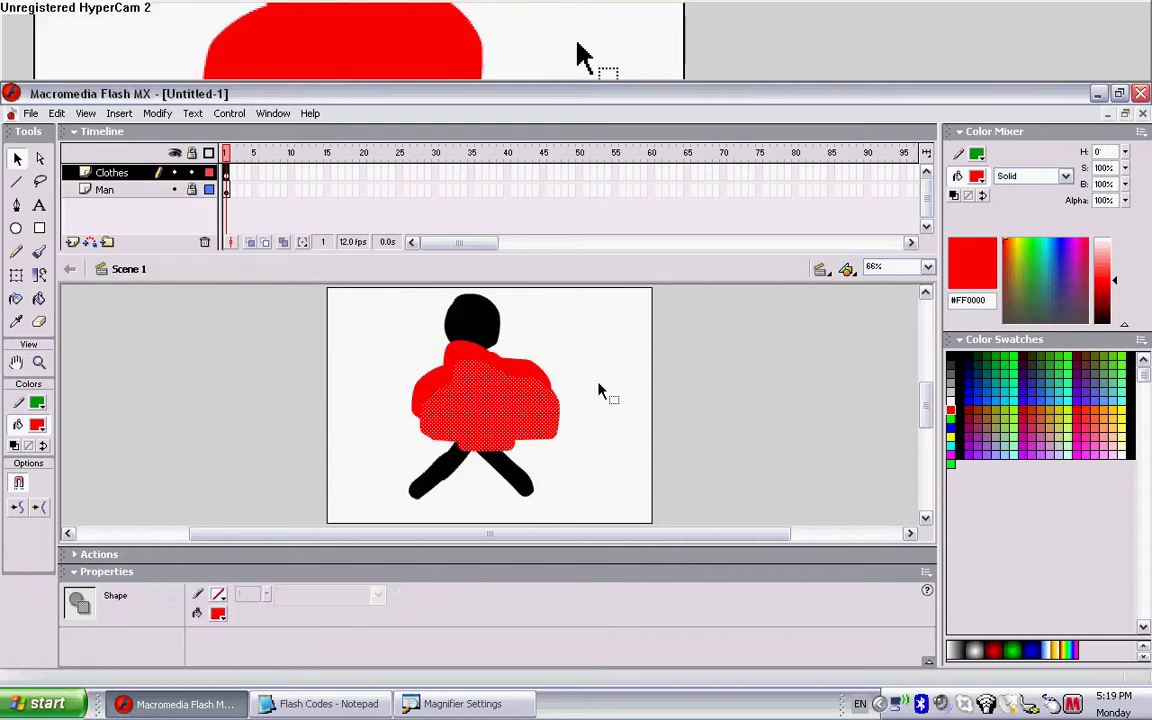
Step: Move the pasted shirt to the right of the figure and recolor it green (#00CC00)
{"action": "left_click_drag", "start_coordinate": [491, 403], "coordinate": [660, 368]}
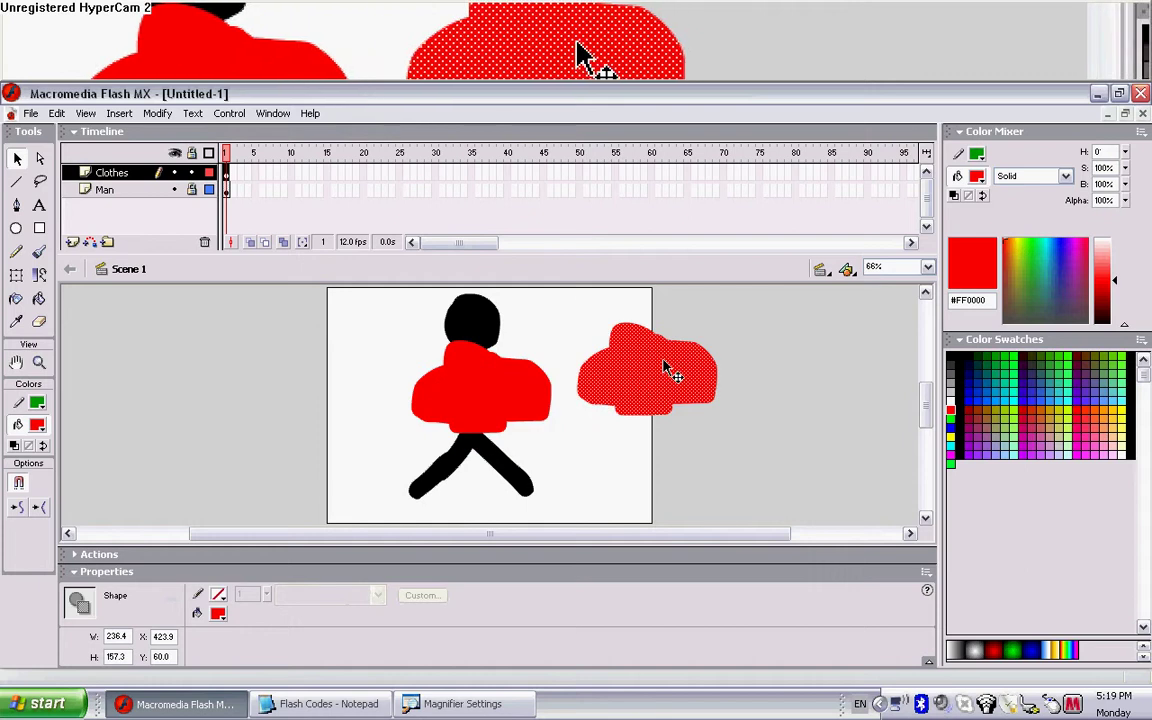
{"action": "left_click", "coordinate": [1010, 356]}
{"action": "left_click", "coordinate": [1102, 310]}
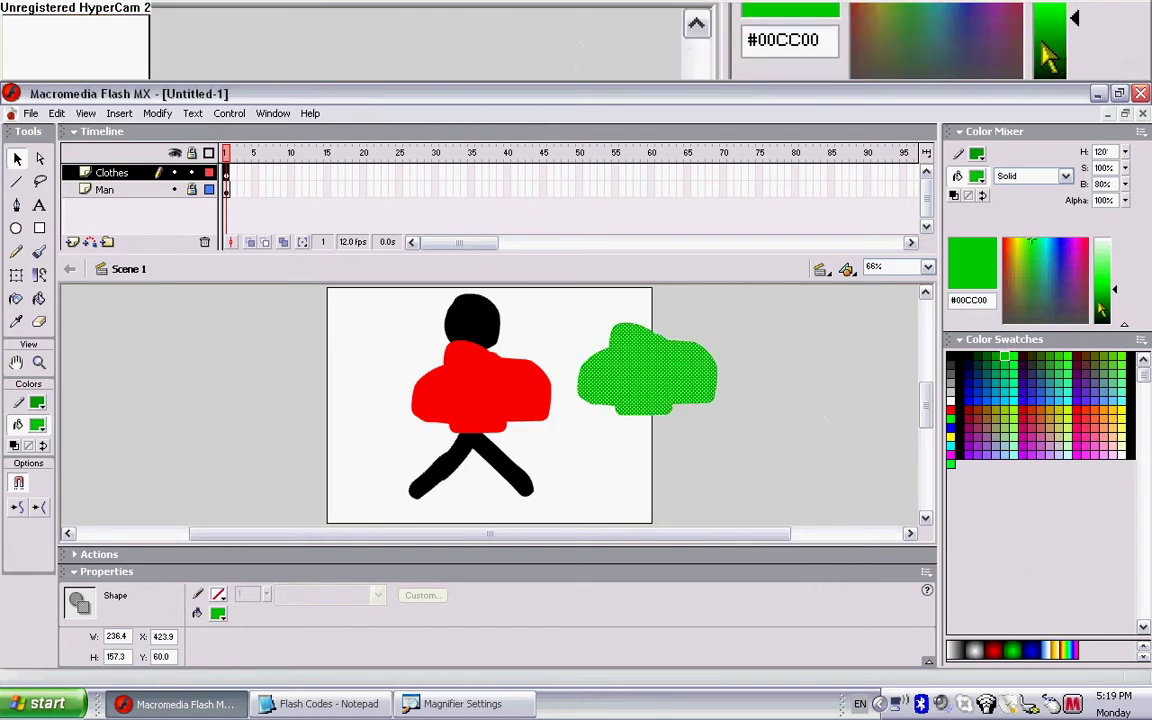
Step: Convert the green shirt shape to a movie clip symbol named Shirt 2
{"action": "left_click", "coordinate": [807, 429]}
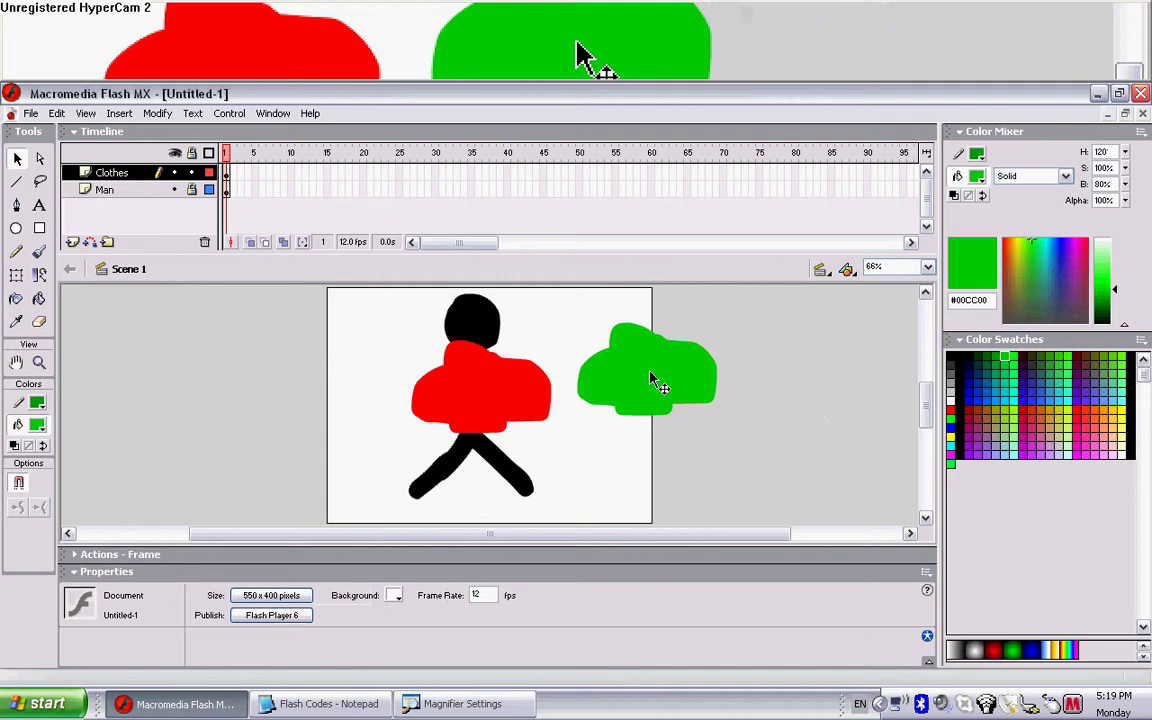
{"action": "left_click", "coordinate": [656, 386]}
{"action": "key", "text": "F8"}
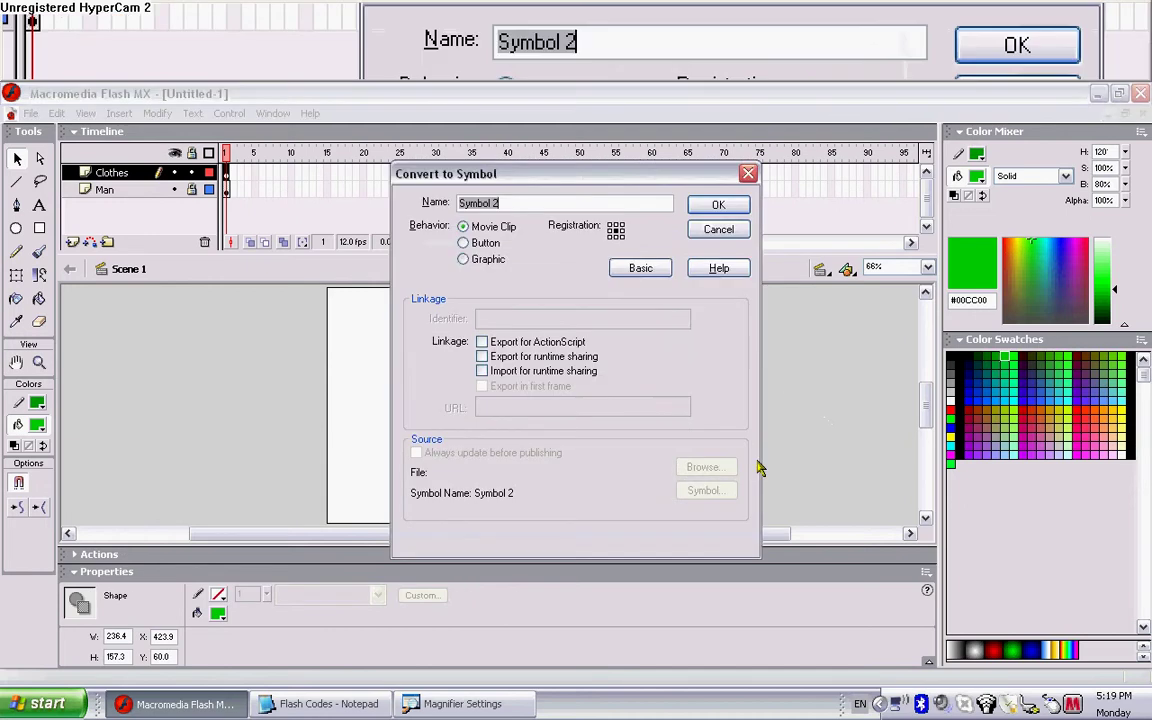
{"action": "type", "text": "Shirt 2"}
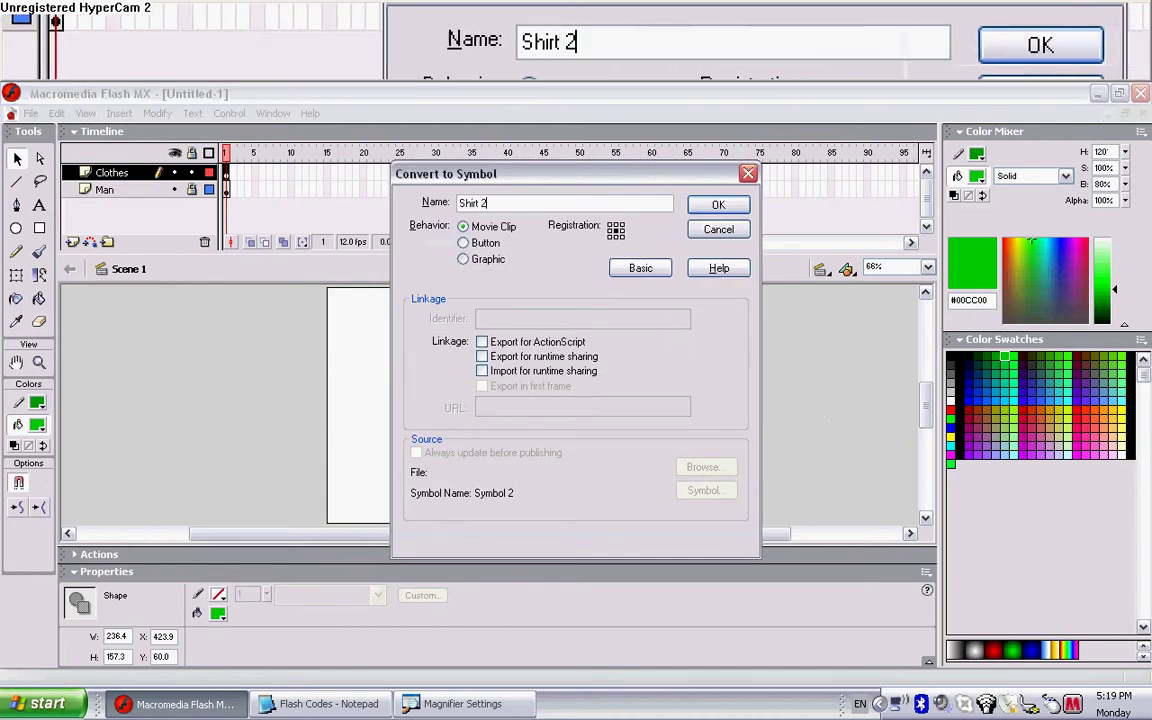
{"action": "key", "text": "Return"}
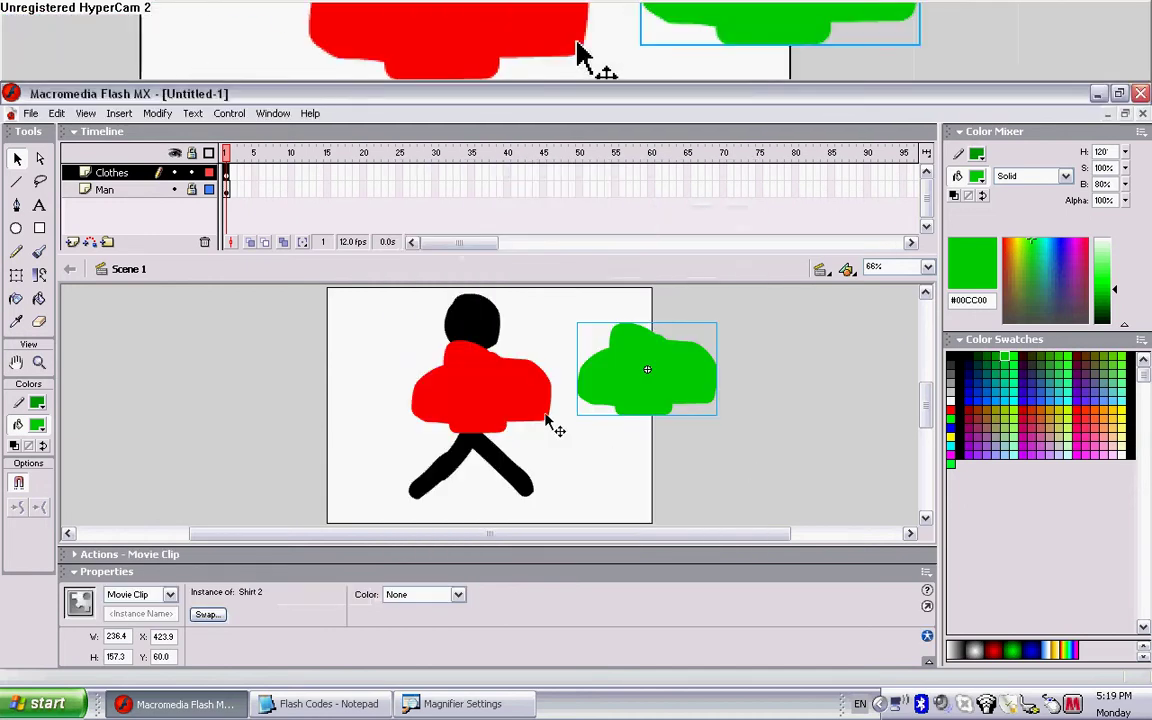
Step: Unlock the Man layer and move the stick man horizontally toward the stage's left edge
{"action": "left_click", "coordinate": [39, 251]}
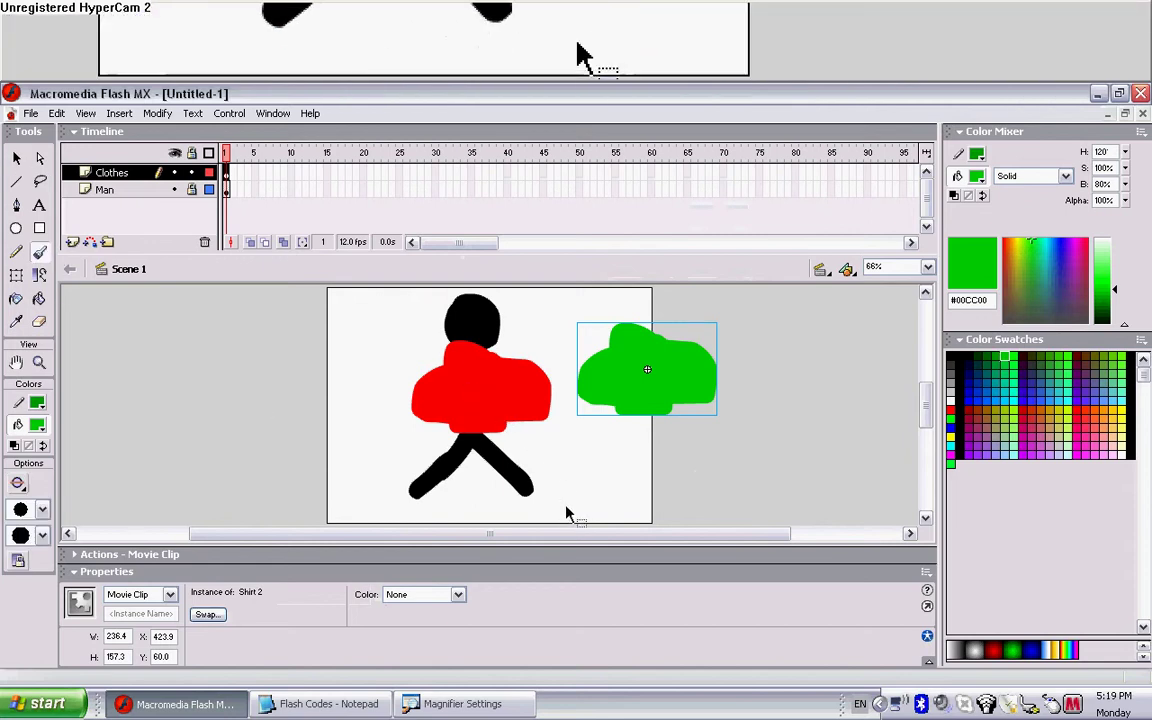
{"action": "left_click", "coordinate": [191, 190]}
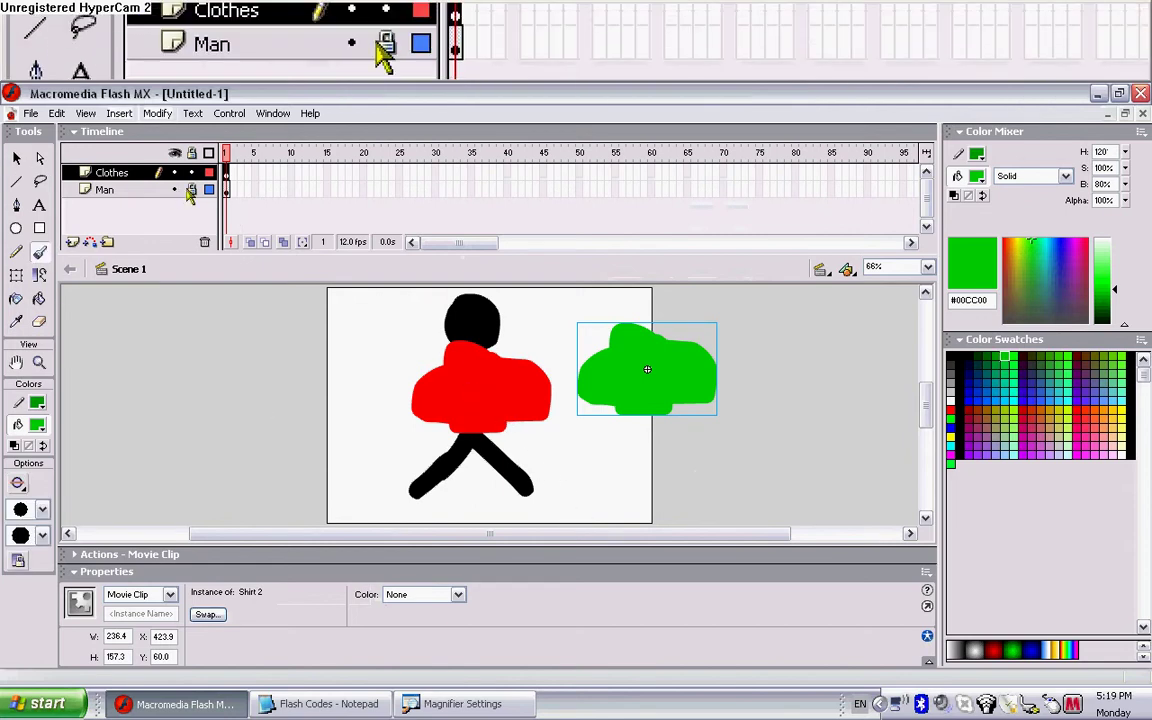
{"action": "left_click", "coordinate": [191, 190]}
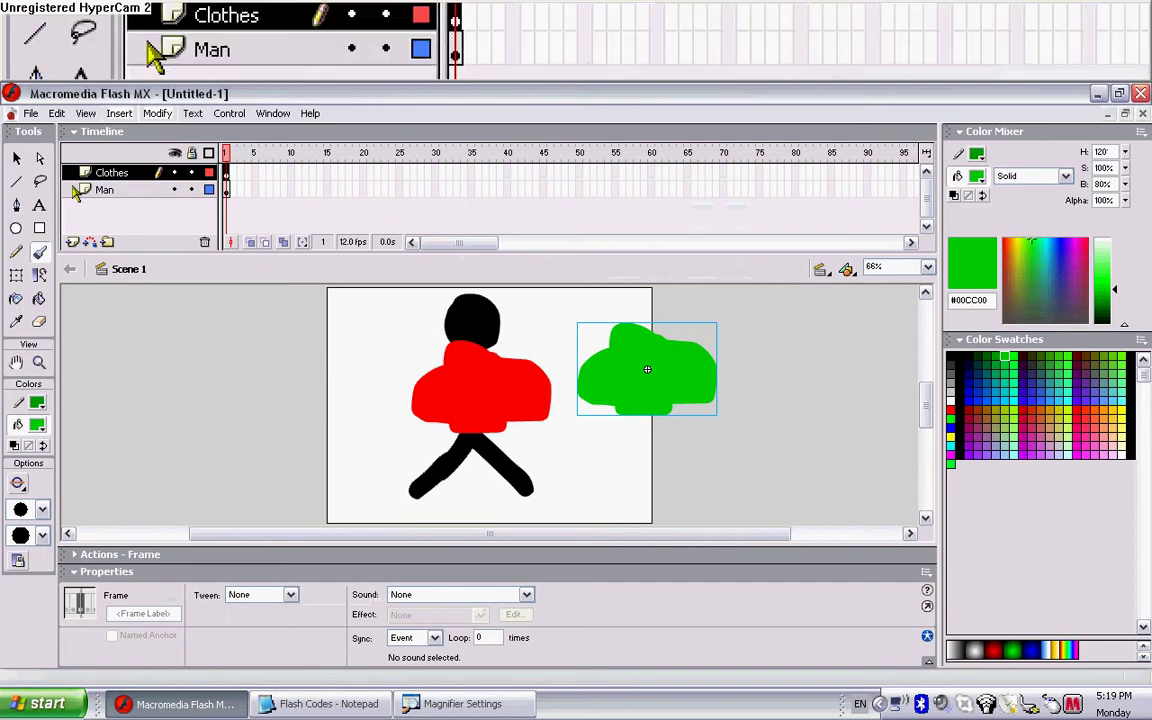
{"action": "left_click", "coordinate": [113, 190]}
{"action": "key", "text": "Left"}
{"action": "key", "text": "Left"}
{"action": "key", "text": "Left"}
{"action": "key", "text": "Left"}
{"action": "key", "text": "Left"}
{"action": "key", "text": "Left"}
{"action": "key", "text": "Left"}
{"action": "key", "text": "Left"}
{"action": "key", "text": "Left"}
{"action": "key", "text": "Left"}
{"action": "key", "text": "Left"}
{"action": "key", "text": "Left"}
{"action": "key", "text": "Left"}
{"action": "key", "text": "Left"}
{"action": "key", "text": "Left"}
{"action": "key", "text": "Left"}
{"action": "key", "text": "Left"}
{"action": "key", "text": "Left"}
{"action": "key", "text": "Left"}
{"action": "key", "text": "Left"}
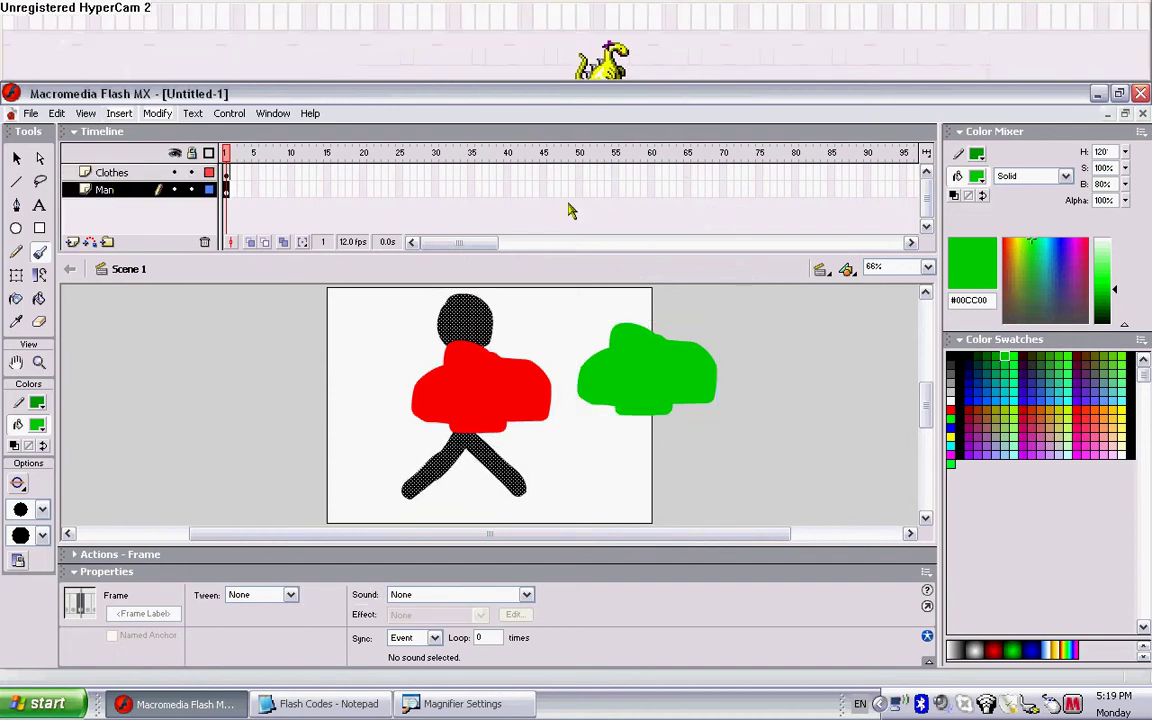
{"action": "key", "text": "Left"}
{"action": "key", "text": "Left"}
{"action": "key", "text": "Left"}
{"action": "key", "text": "Left"}
{"action": "key", "text": "Left"}
{"action": "key", "text": "Left"}
{"action": "key", "text": "Left"}
{"action": "key", "text": "Left"}
{"action": "key", "text": "Left"}
{"action": "key", "text": "Left"}
{"action": "key", "text": "Left"}
{"action": "key", "text": "Left"}
{"action": "key", "text": "Left"}
{"action": "key", "text": "Left"}
{"action": "key", "text": "Left"}
{"action": "key", "text": "Left"}
{"action": "key", "text": "Left"}
{"action": "key", "text": "Left"}
{"action": "key", "text": "Left"}
{"action": "key", "text": "Left"}
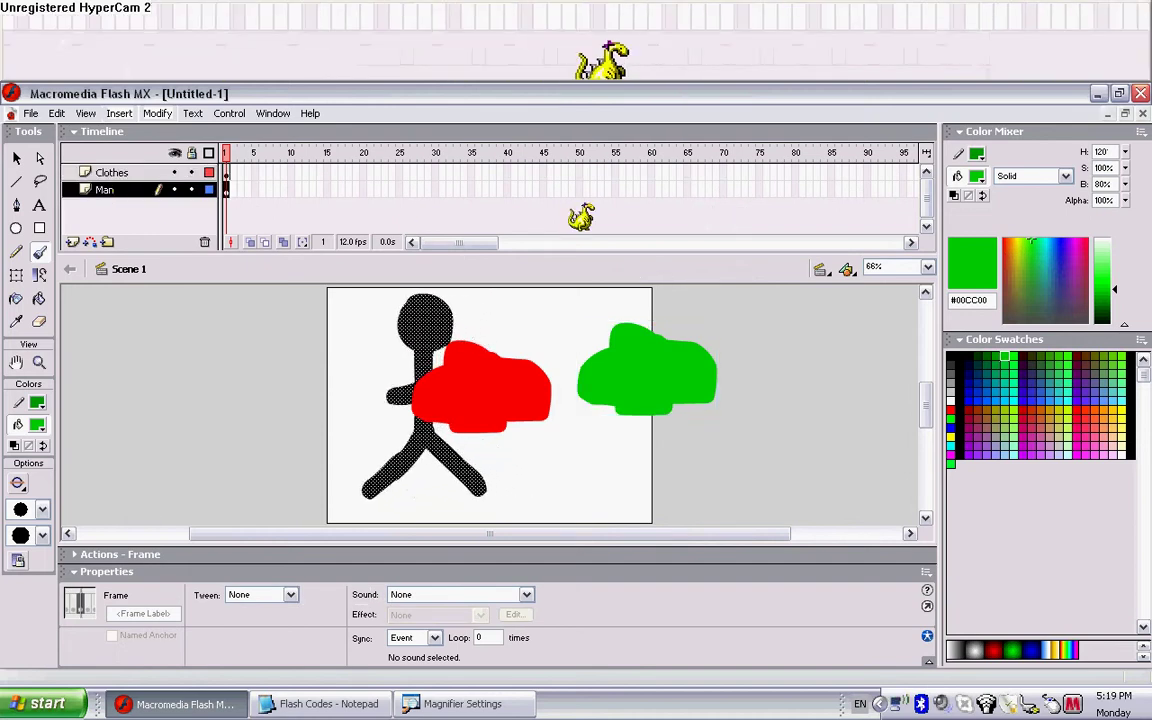
{"action": "key", "text": "Left"}
{"action": "key", "text": "Left"}
{"action": "key", "text": "Left"}
{"action": "key", "text": "Left"}
{"action": "key", "text": "Left"}
{"action": "key", "text": "Left"}
{"action": "key", "text": "Left"}
{"action": "key", "text": "Left"}
{"action": "key", "text": "Left"}
{"action": "key", "text": "Left"}
{"action": "key", "text": "Left"}
{"action": "key", "text": "Left"}
{"action": "key", "text": "Left"}
{"action": "key", "text": "Left"}
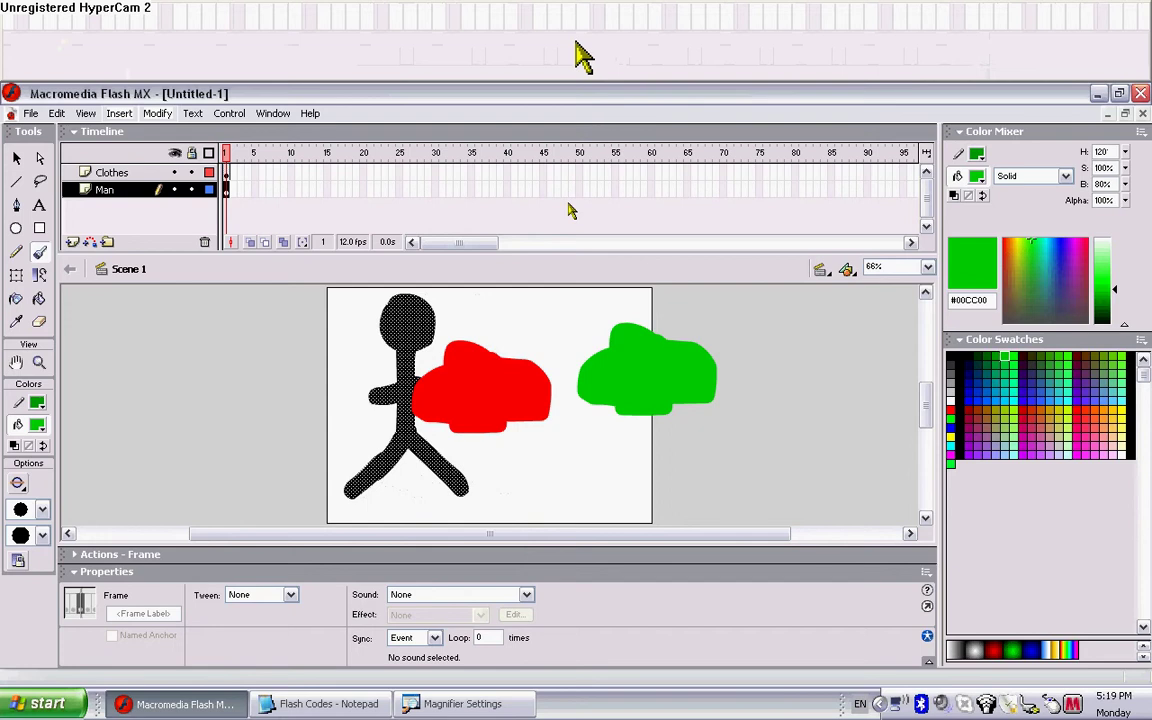
Step: Move both shirts on the Clothes layer left together until the red shirt covers the figure's torso and arms
{"action": "left_click", "coordinate": [112, 172]}
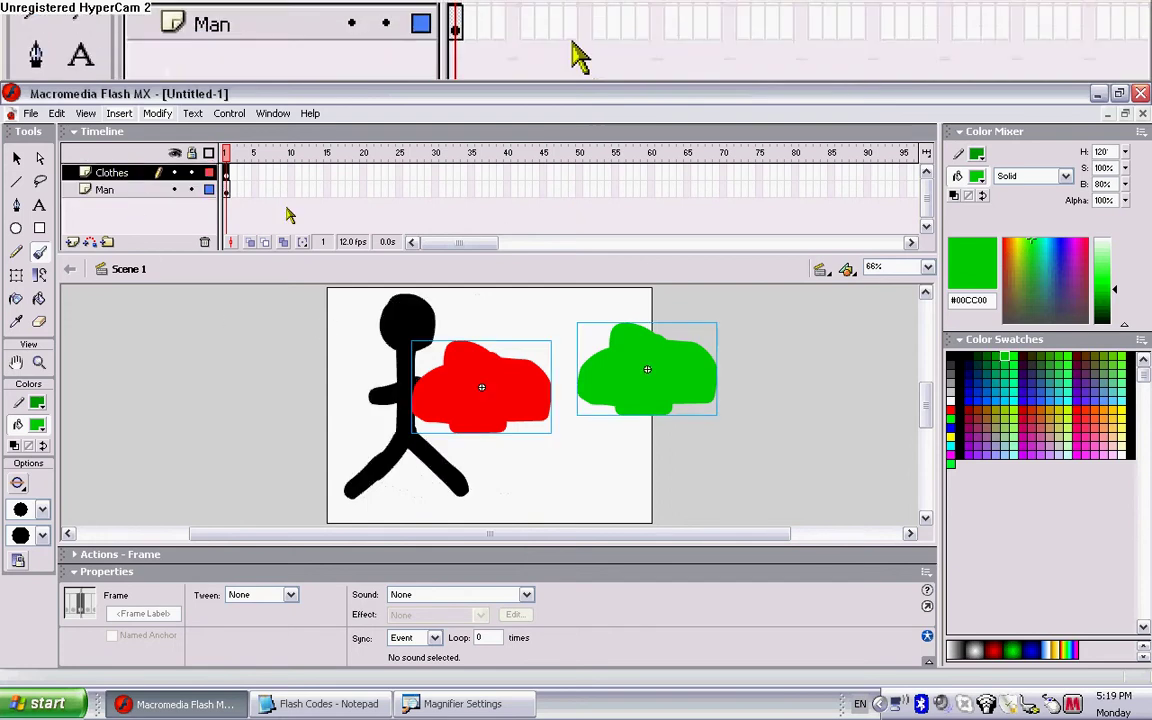
{"action": "key", "text": "Left"}
{"action": "key", "text": "Left"}
{"action": "key", "text": "Left"}
{"action": "key", "text": "Left"}
{"action": "key", "text": "Left"}
{"action": "key", "text": "Left"}
{"action": "key", "text": "Left"}
{"action": "key", "text": "Left"}
{"action": "key", "text": "Left"}
{"action": "key", "text": "Left"}
{"action": "key", "text": "Left"}
{"action": "key", "text": "Left"}
{"action": "key", "text": "Left"}
{"action": "key", "text": "Left"}
{"action": "key", "text": "Left"}
{"action": "key", "text": "Left"}
{"action": "key", "text": "Left"}
{"action": "key", "text": "Left"}
{"action": "key", "text": "Left"}
{"action": "key", "text": "Left"}
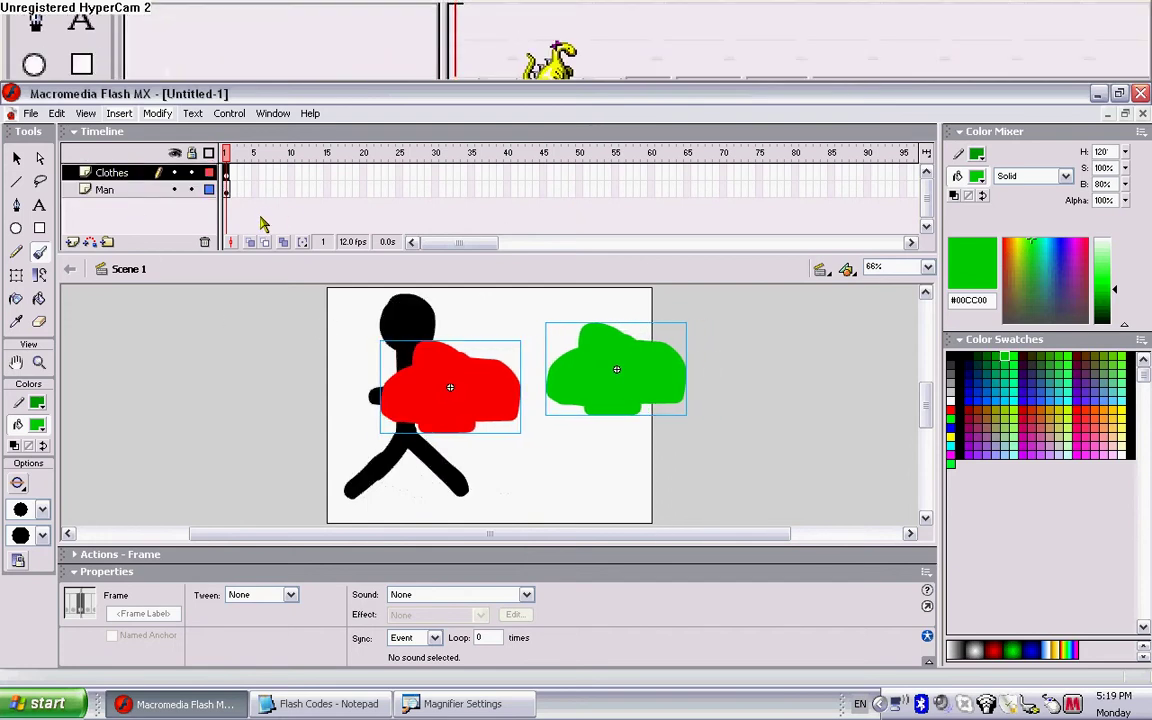
{"action": "key", "text": "Left"}
{"action": "key", "text": "Left"}
{"action": "key", "text": "Left"}
{"action": "key", "text": "Left"}
{"action": "key", "text": "Left"}
{"action": "key", "text": "Left"}
{"action": "key", "text": "Left"}
{"action": "key", "text": "Left"}
{"action": "key", "text": "Left"}
{"action": "key", "text": "Left"}
{"action": "key", "text": "Left"}
{"action": "key", "text": "Left"}
{"action": "key", "text": "Left"}
{"action": "key", "text": "Left"}
{"action": "key", "text": "Left"}
{"action": "key", "text": "Left"}
{"action": "key", "text": "Left"}
{"action": "key", "text": "Left"}
{"action": "key", "text": "Left"}
{"action": "key", "text": "Left"}
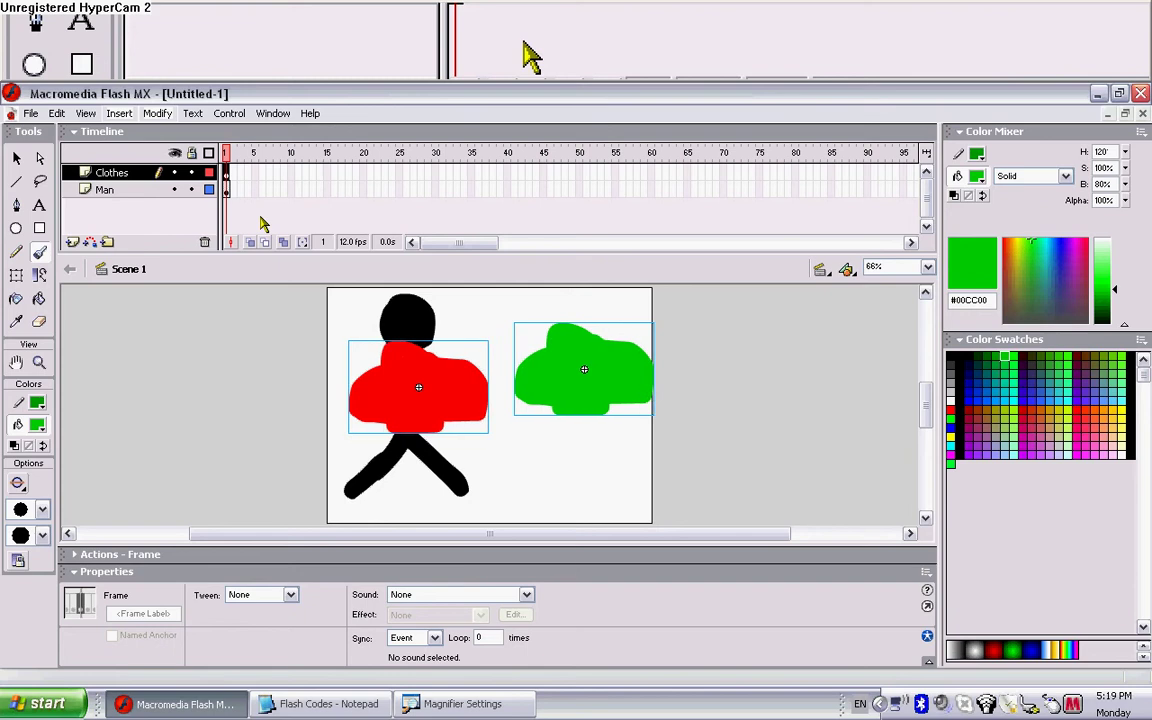
{"action": "key", "text": "Left"}
{"action": "key", "text": "Left"}
{"action": "key", "text": "Left"}
{"action": "key", "text": "Left"}
{"action": "key", "text": "Left"}
{"action": "key", "text": "Left"}
{"action": "key", "text": "Left"}
{"action": "key", "text": "Left"}
{"action": "key", "text": "Left"}
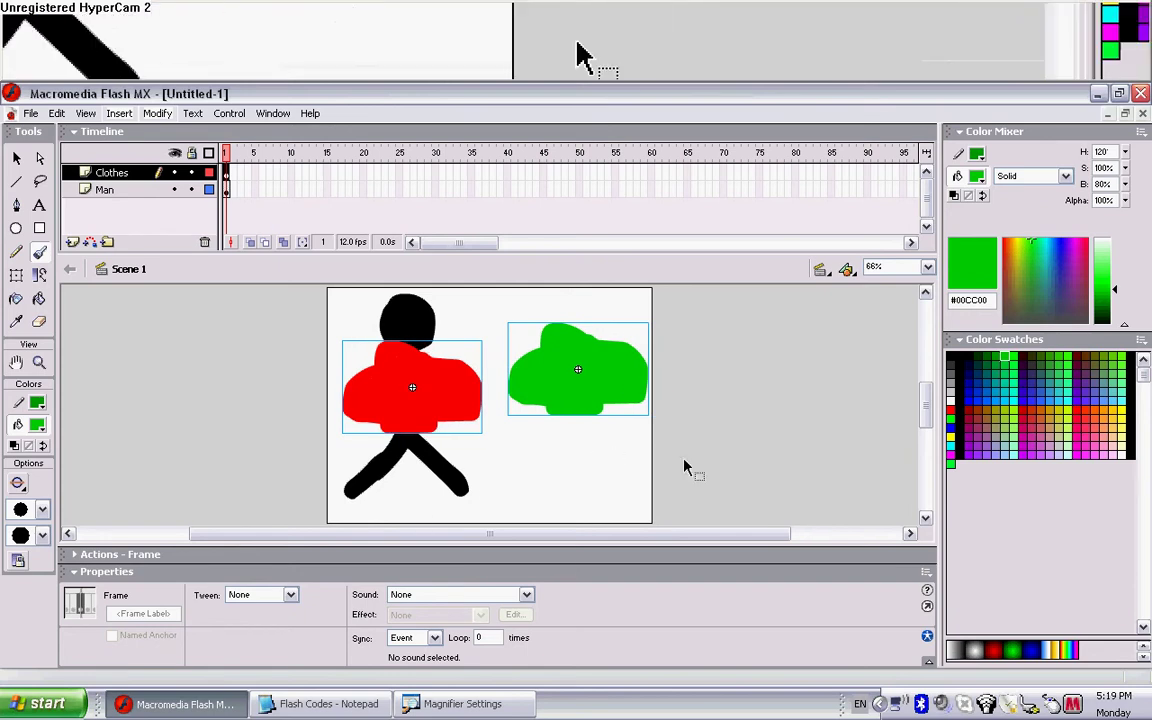
Step: On the Clothes layer, brush a dark teal (#003333) trousers outline around the figure's legs and fill its interior with the same color
{"action": "key", "text": "b"}
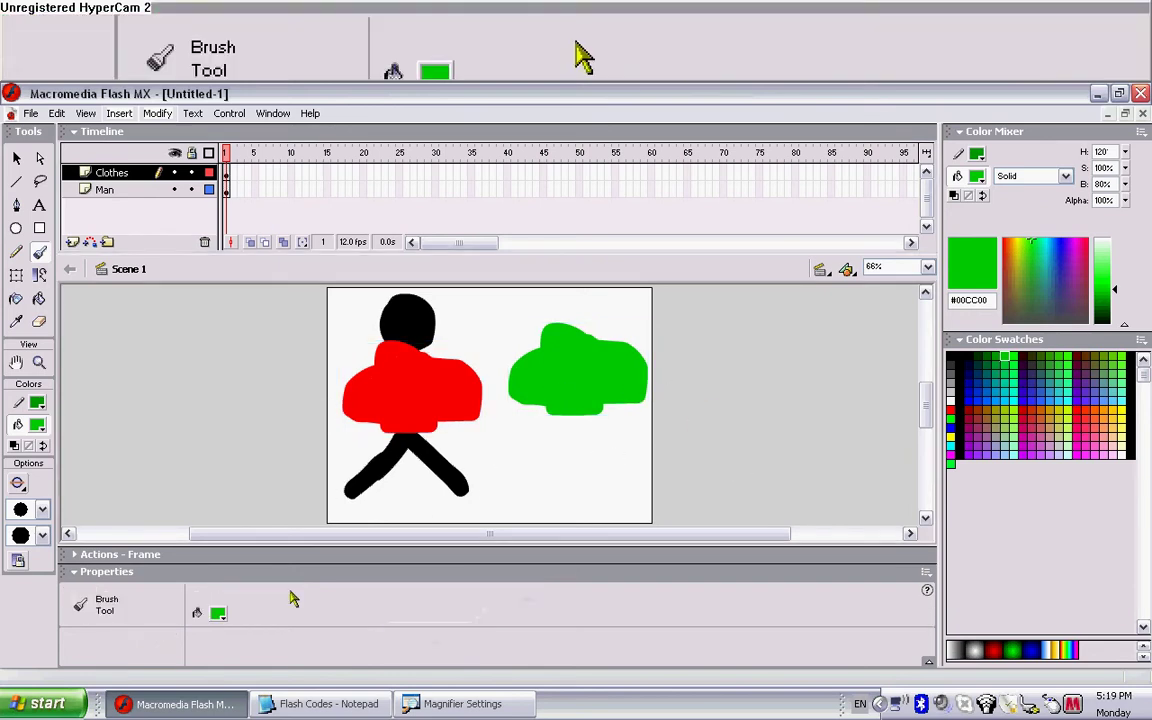
{"action": "left_click", "coordinate": [218, 613]}
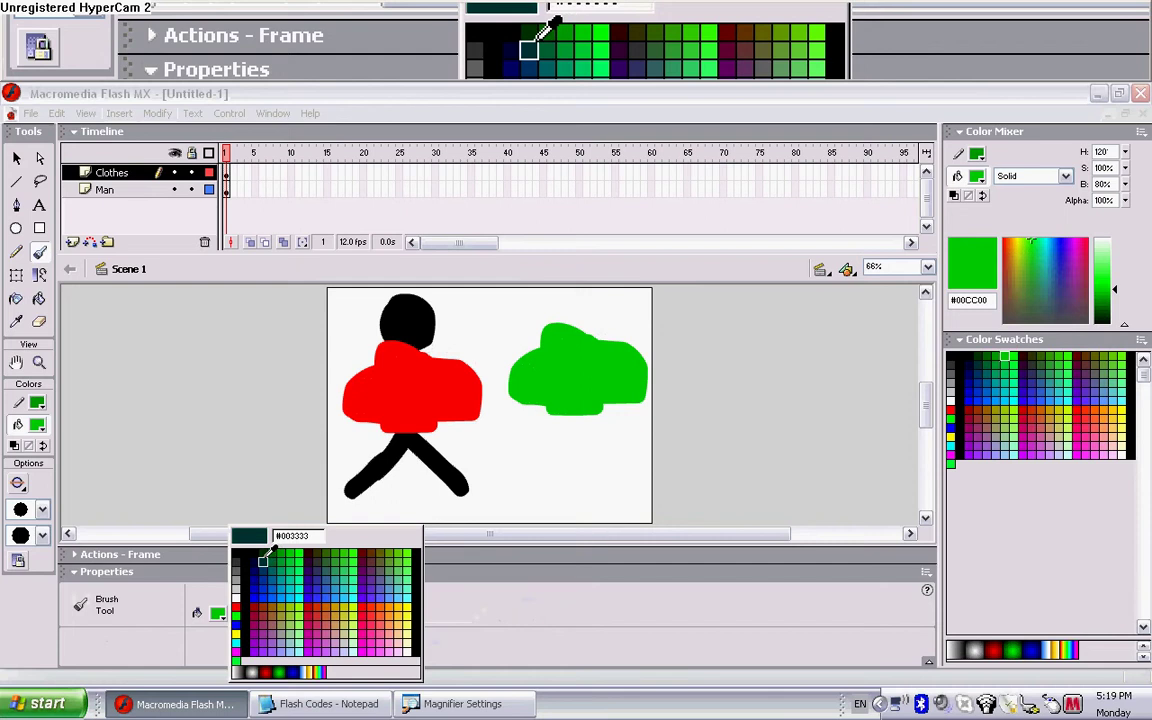
{"action": "left_click", "coordinate": [263, 560]}
{"action": "mouse_move", "coordinate": [425, 427]}
{"action": "left_mouse_down"}
{"action": "mouse_move", "coordinate": [473, 484]}
{"action": "mouse_move", "coordinate": [463, 500]}
{"action": "mouse_move", "coordinate": [413, 467]}
{"action": "mouse_move", "coordinate": [377, 490]}
{"action": "mouse_move", "coordinate": [338, 493]}
{"action": "mouse_move", "coordinate": [335, 476]}
{"action": "mouse_move", "coordinate": [378, 446]}
{"action": "left_mouse_up"}
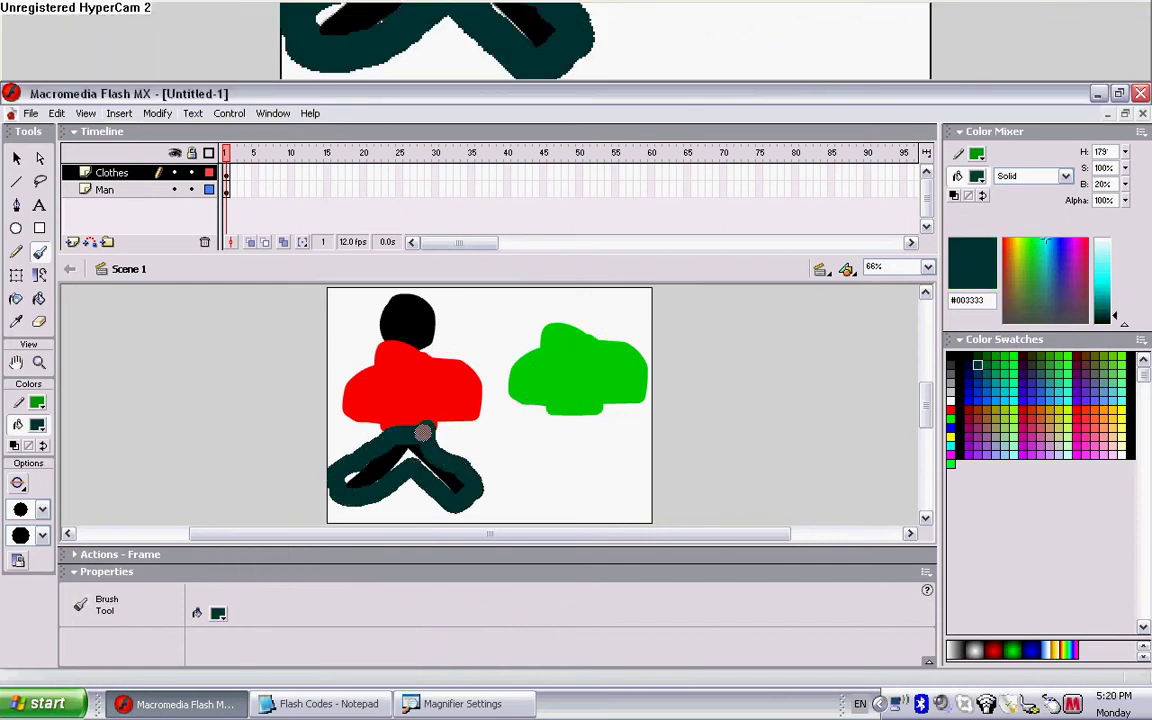
{"action": "left_click", "coordinate": [39, 298]}
{"action": "left_click", "coordinate": [395, 452]}
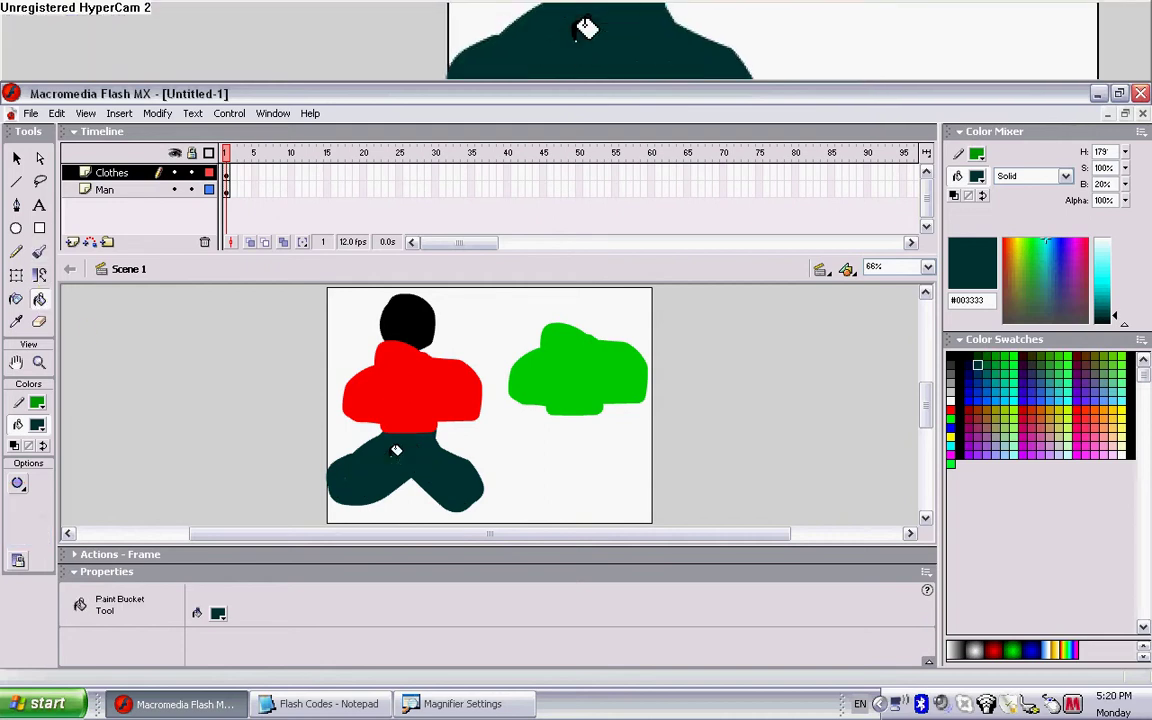
Step: Convert the dark teal trousers shape to a movie clip symbol named Trousers 1
{"action": "key", "text": "v"}
{"action": "left_click", "coordinate": [429, 470]}
{"action": "right_click", "coordinate": [462, 461]}
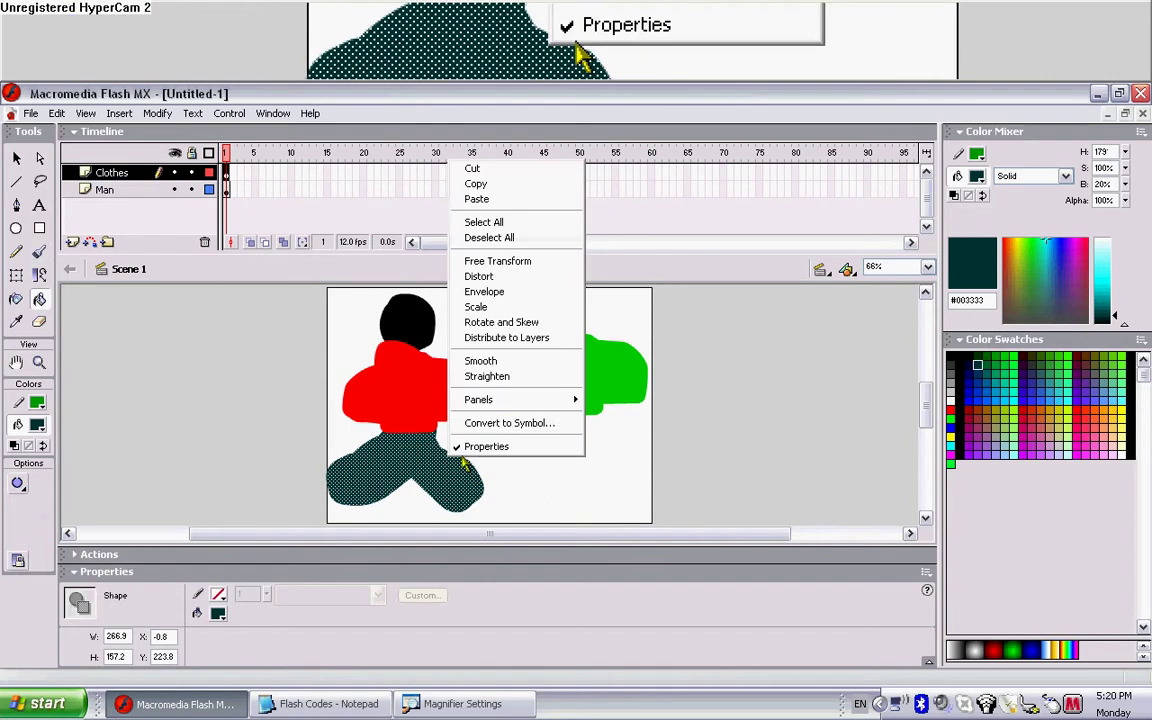
{"action": "left_click", "coordinate": [482, 423]}
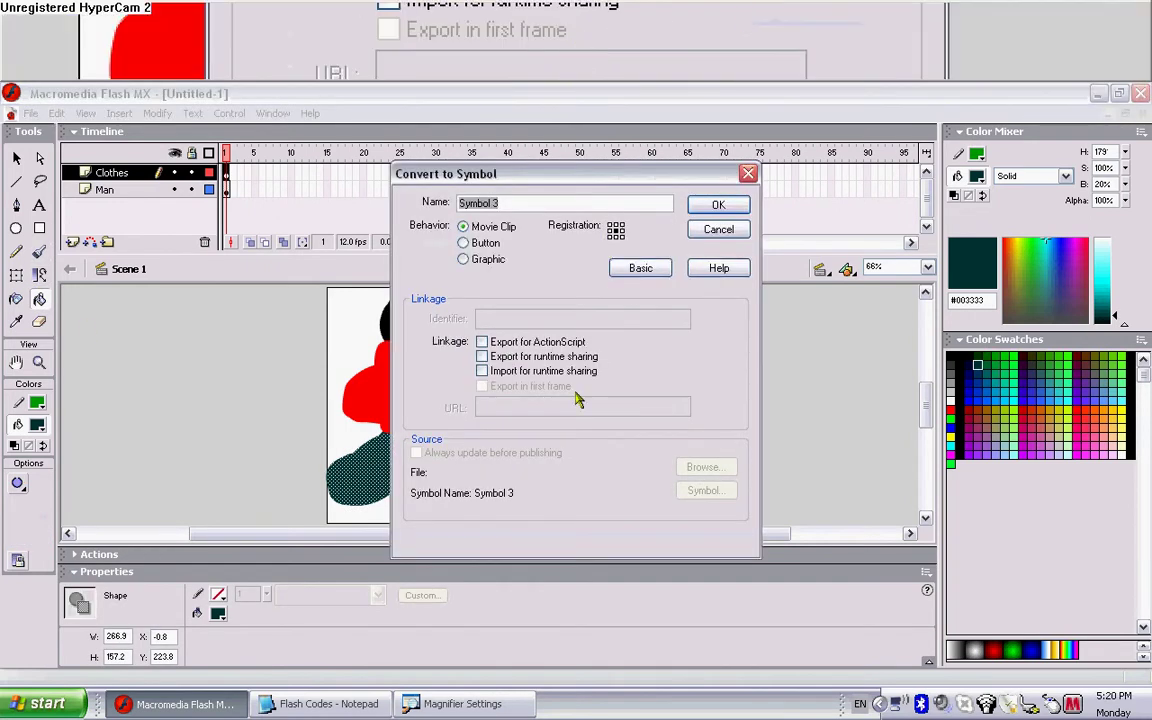
{"action": "type", "text": "Trou"}
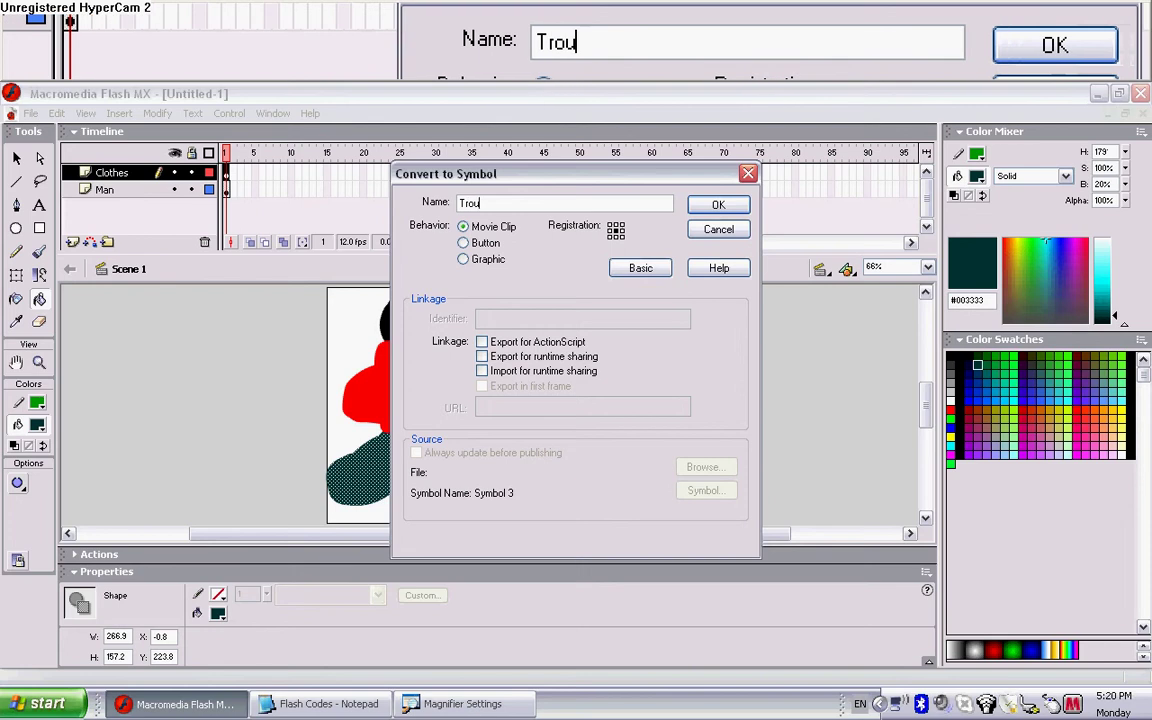
{"action": "type", "text": "sers"}
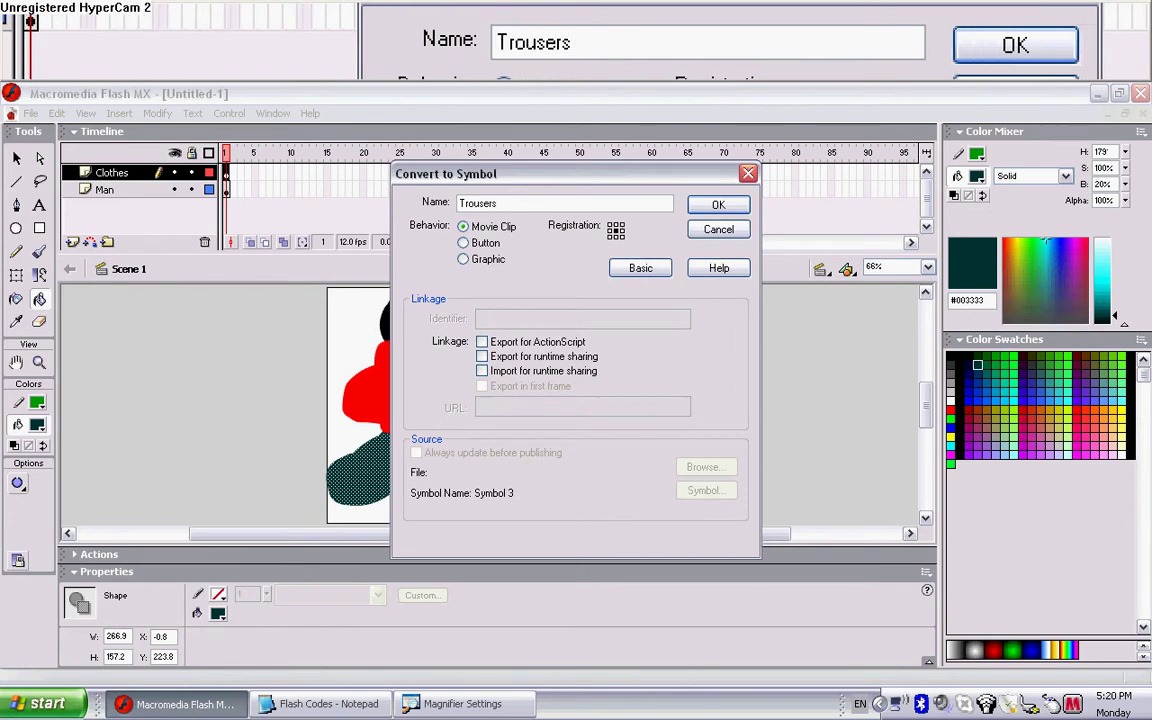
{"action": "key", "text": "Return"}
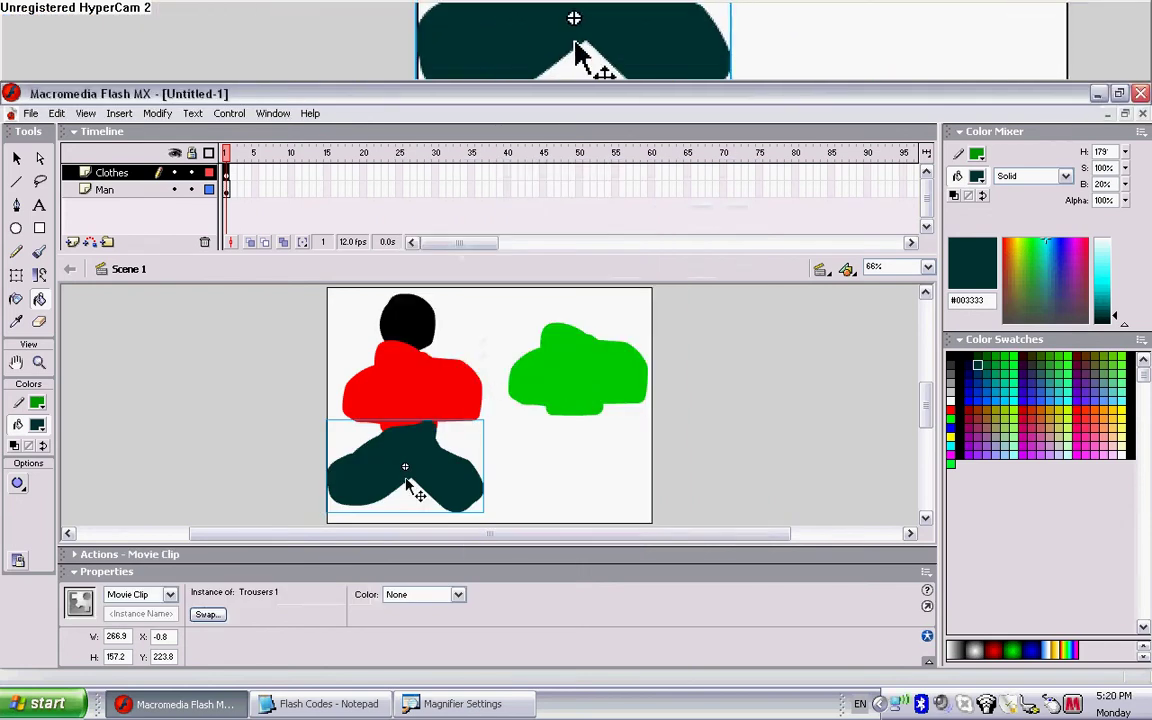
Step: Paste a copy of the shape inside Trousers 1 into Scene 1 below the green shirt and recolor it purple (#993399)
{"action": "double_click", "coordinate": [405, 468]}
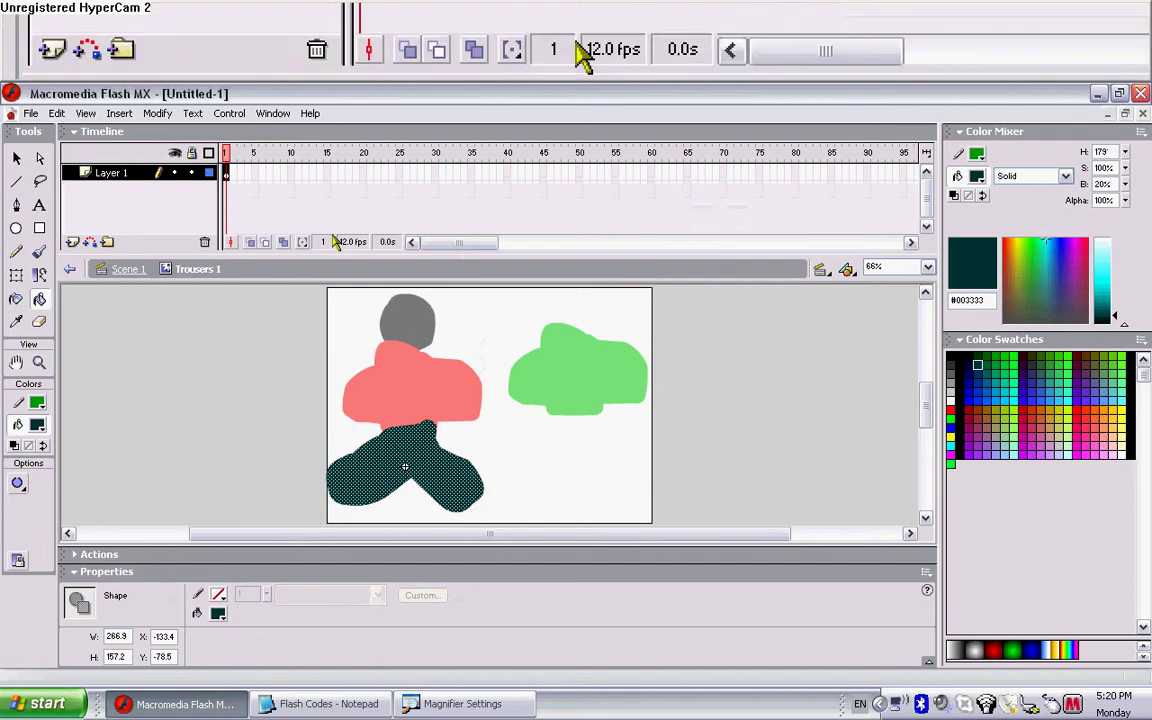
{"action": "left_click", "coordinate": [69, 269]}
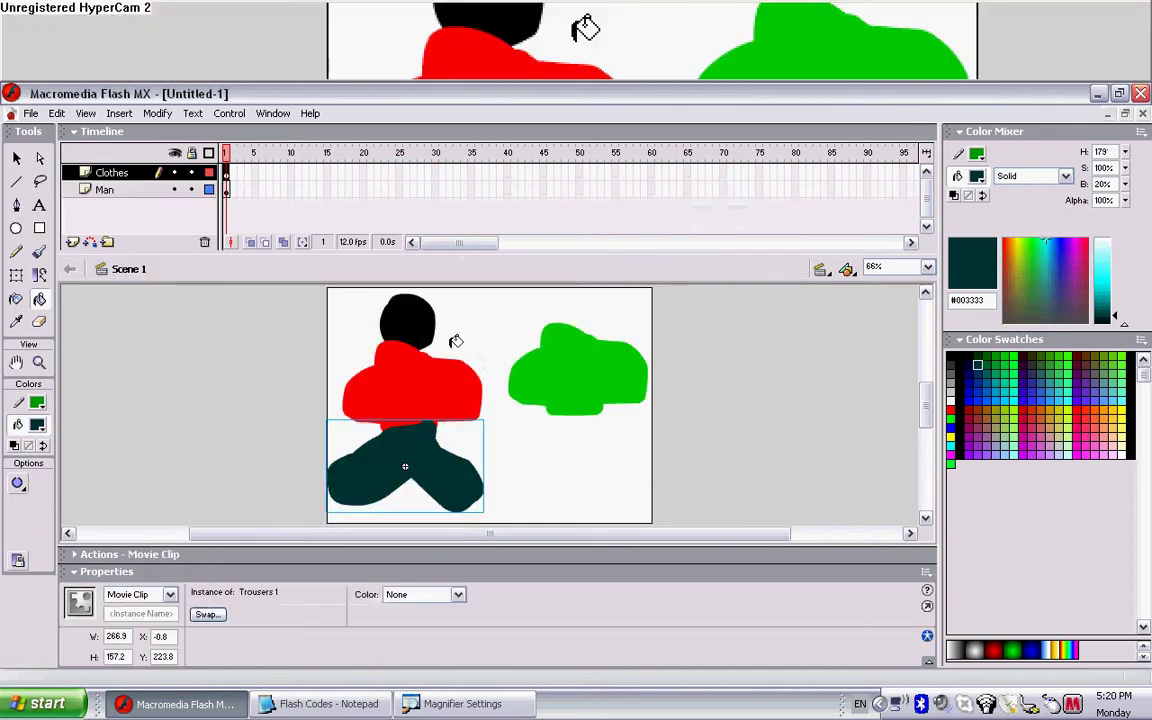
{"action": "key", "text": "ctrl+v"}
{"action": "left_click_drag", "start_coordinate": [514, 408], "coordinate": [600, 465]}
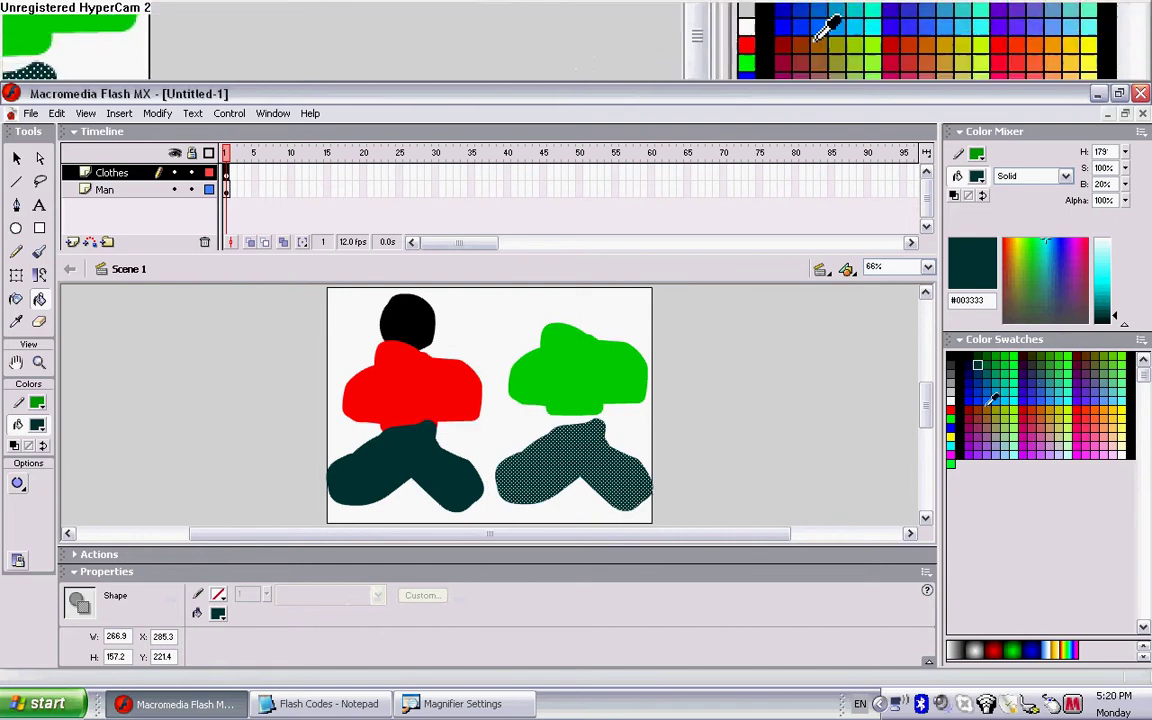
{"action": "left_click", "coordinate": [977, 437]}
{"action": "left_click", "coordinate": [766, 442]}
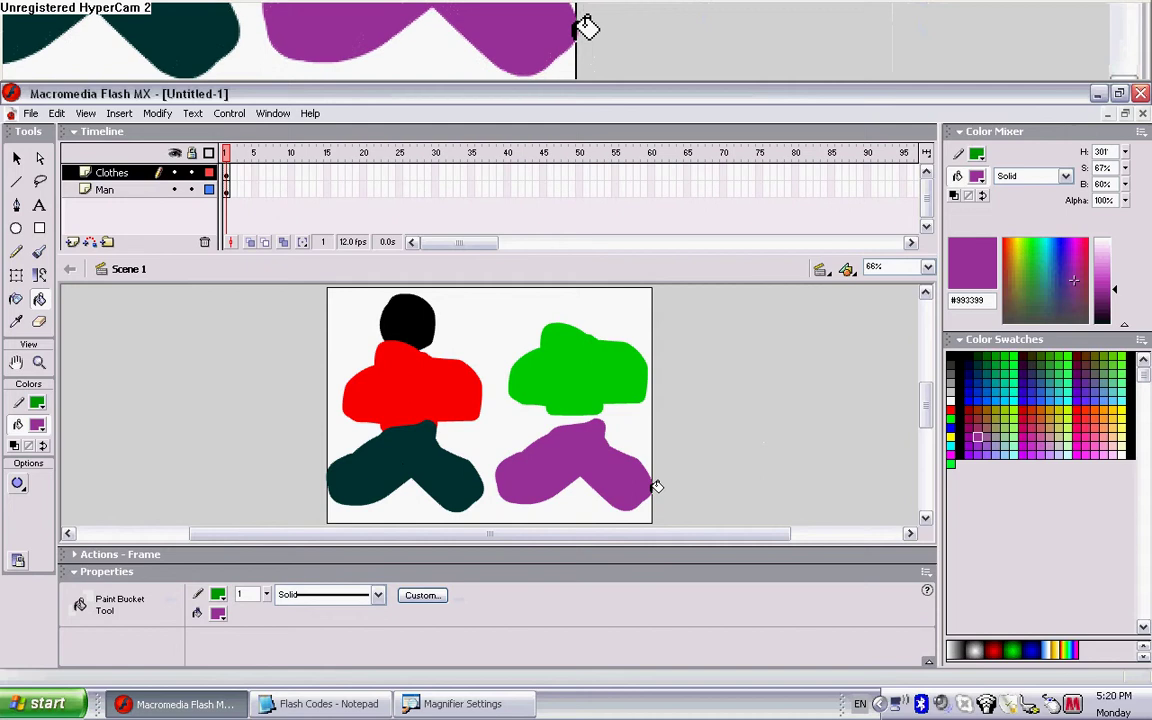
Step: Convert the purple trousers shape to a movie clip symbol named Trousers 2
{"action": "left_click", "coordinate": [589, 473]}
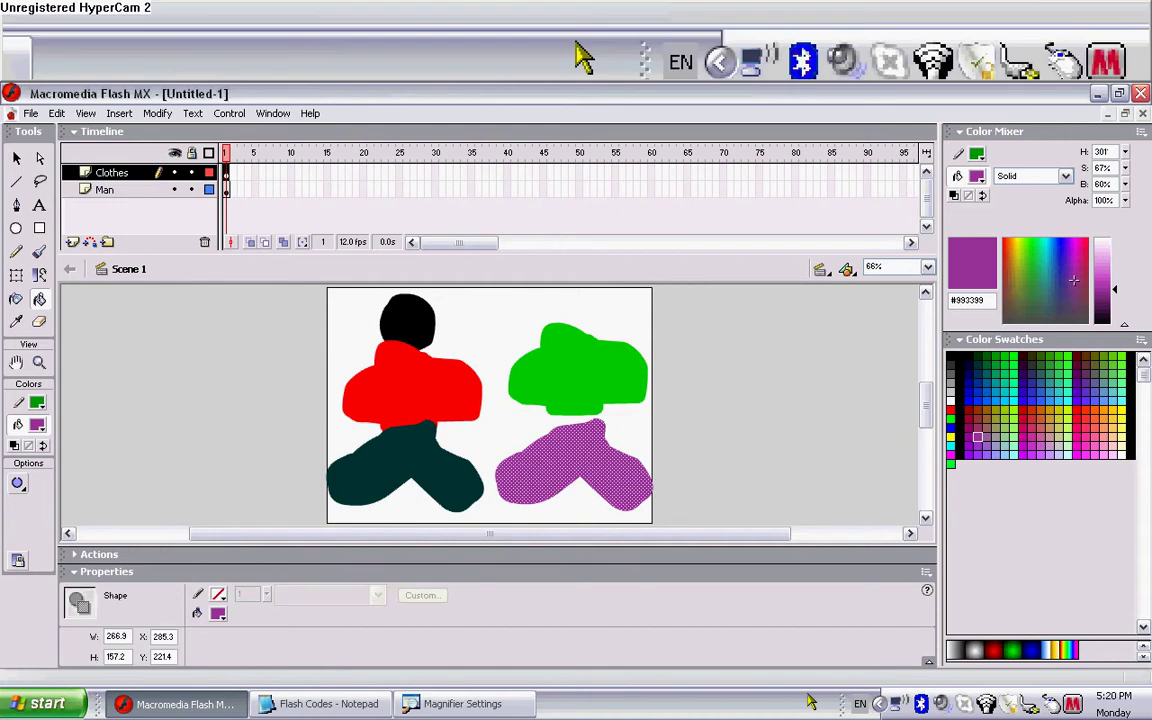
{"action": "key", "text": "F8"}
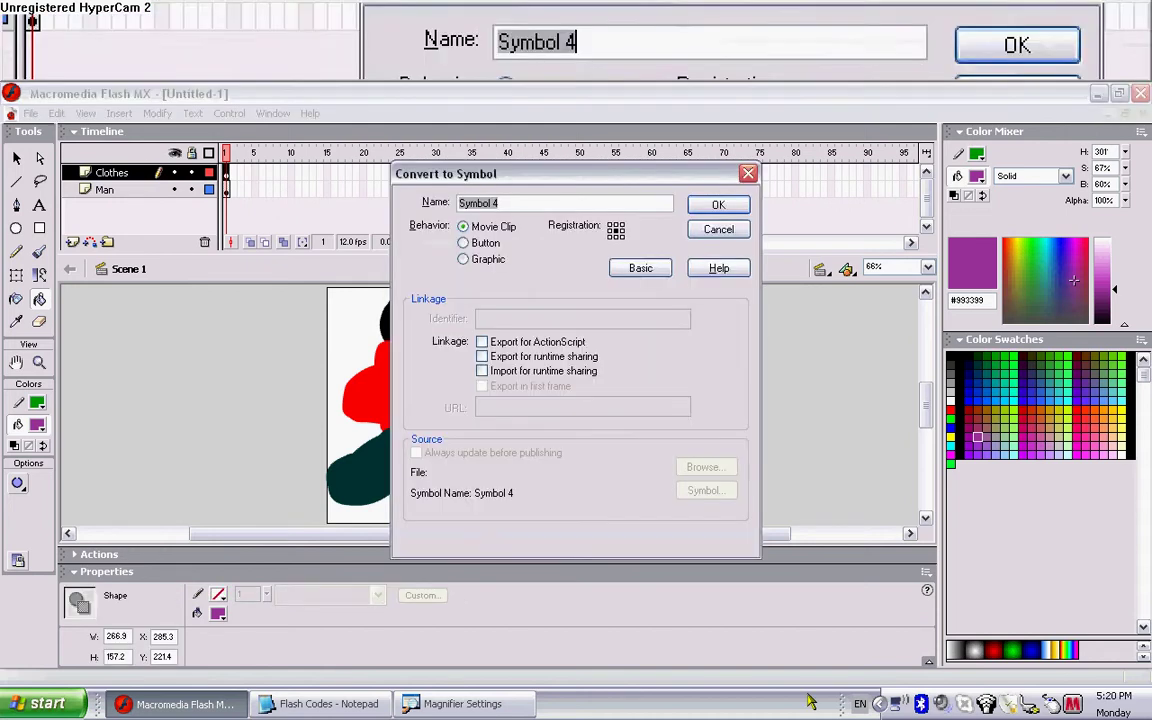
{"action": "type", "text": "Trousers 2"}
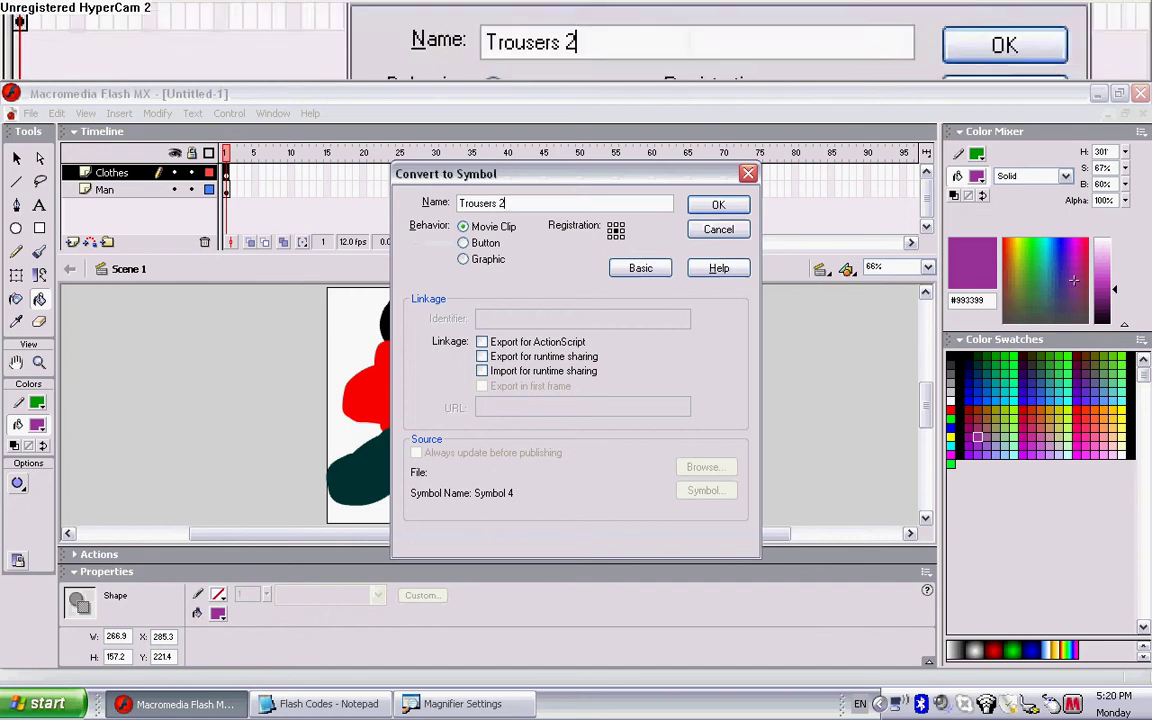
{"action": "key", "text": "Return"}
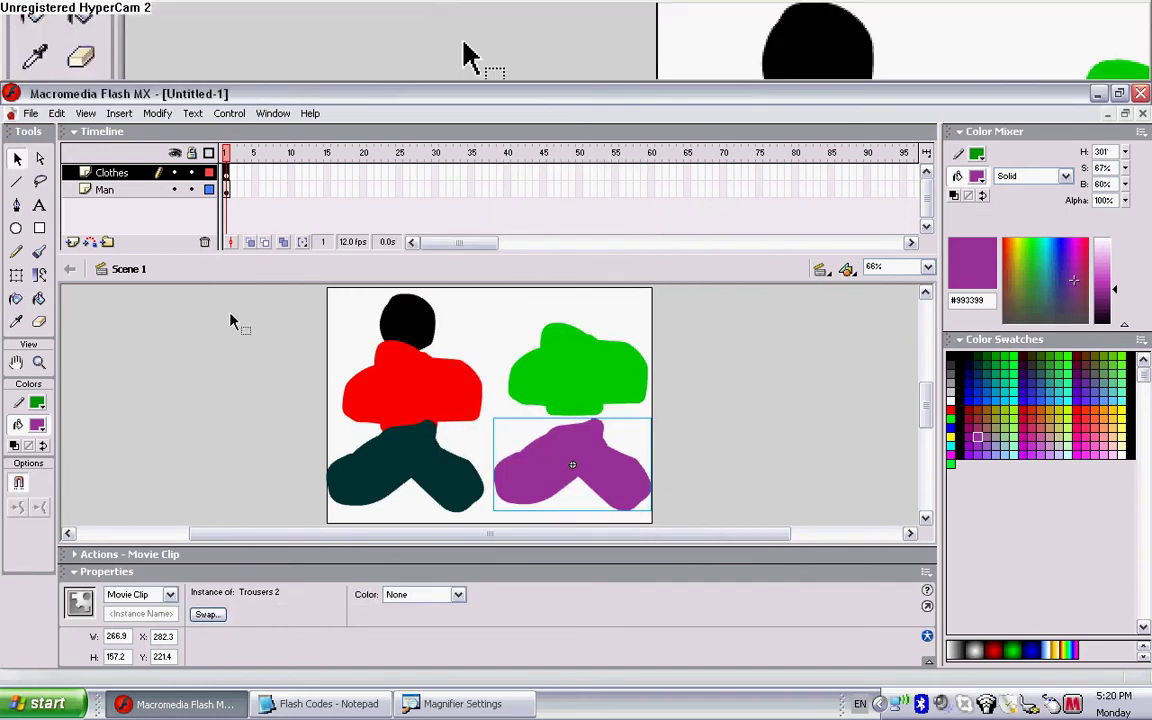
Step: Copy the Drag script from the Flash Codes Notepad file into the red shirt's actions, with startDrag on press and stopDrag on release,releaseOutside
{"action": "left_click", "coordinate": [234, 322]}
{"action": "left_click", "coordinate": [410, 413]}
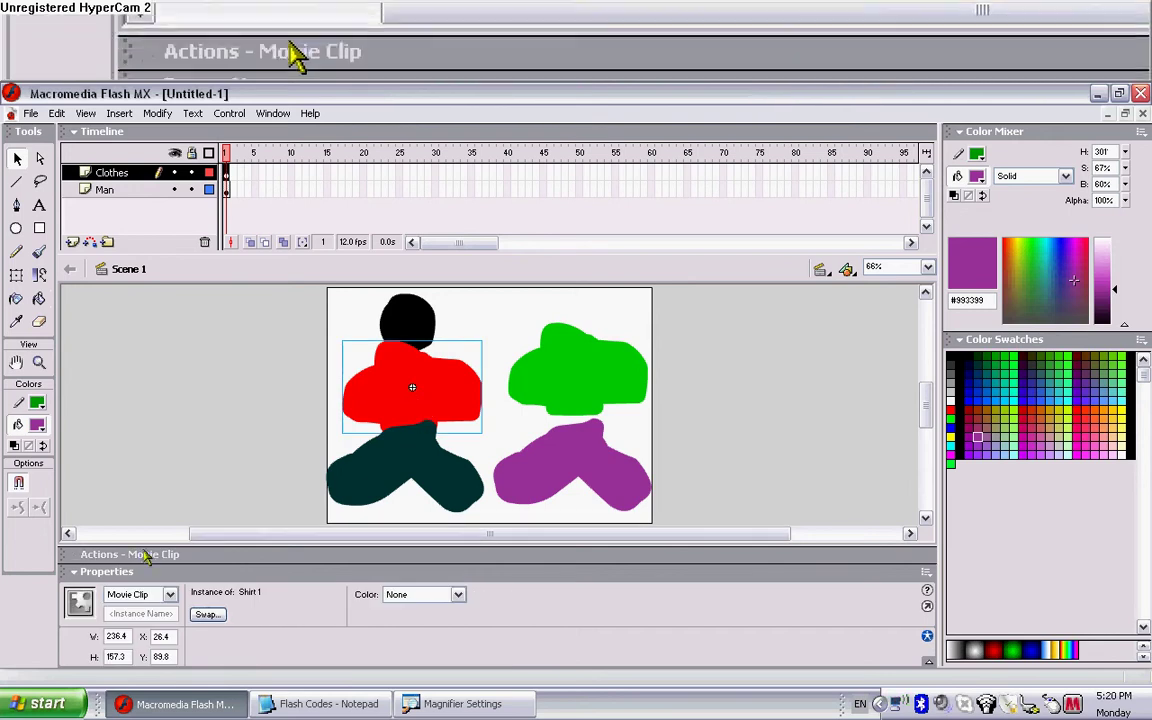
{"action": "left_click", "coordinate": [336, 703]}
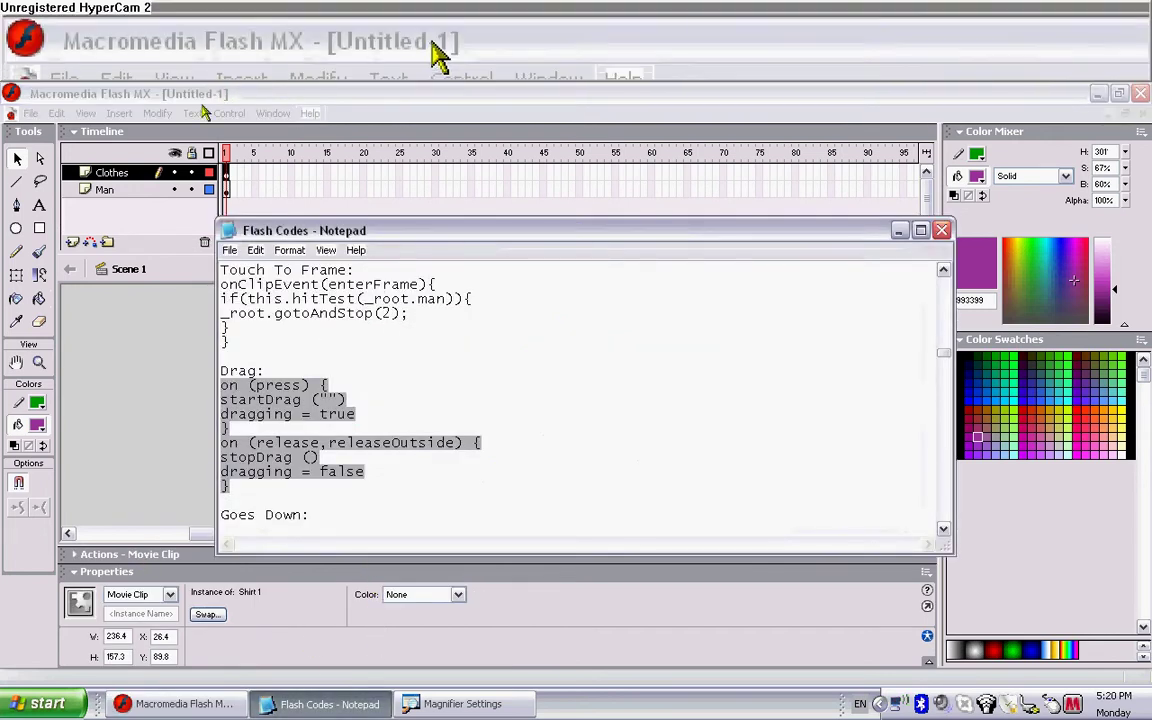
{"action": "left_click", "coordinate": [200, 95]}
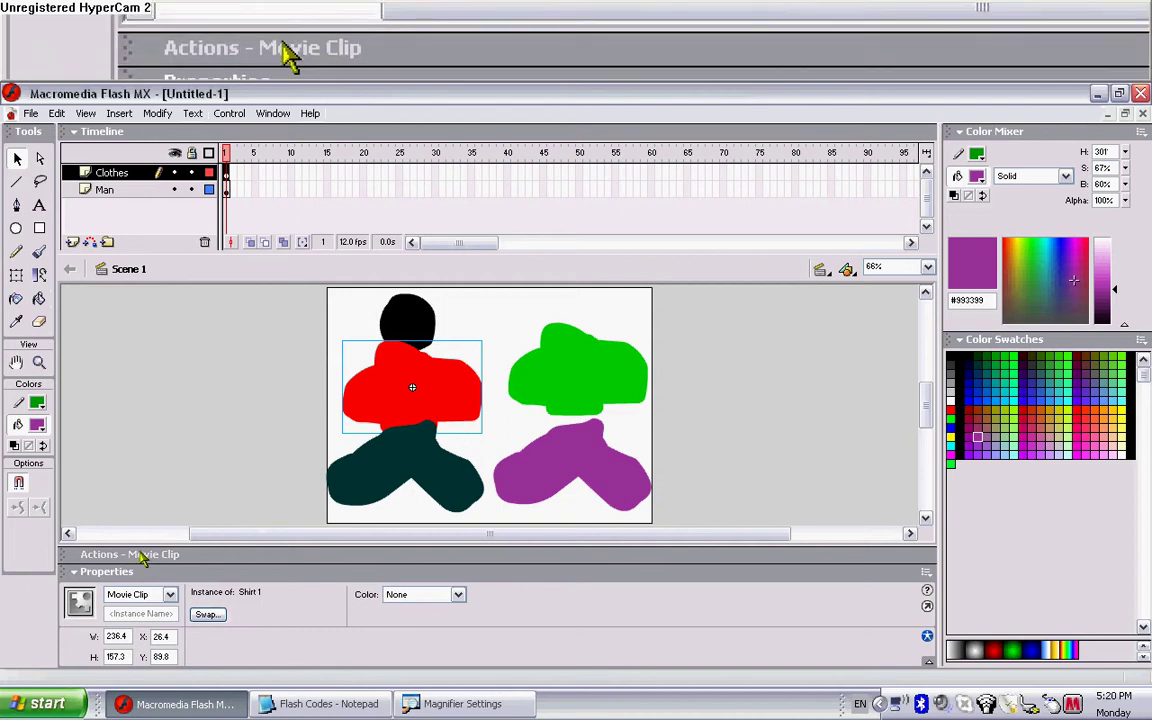
{"action": "left_click", "coordinate": [140, 555]}
{"action": "type", "text": "on (press) { startDrag (\"\") dragging = true } on (release,releaseOutside) { stopDrag () dragging = false }"}
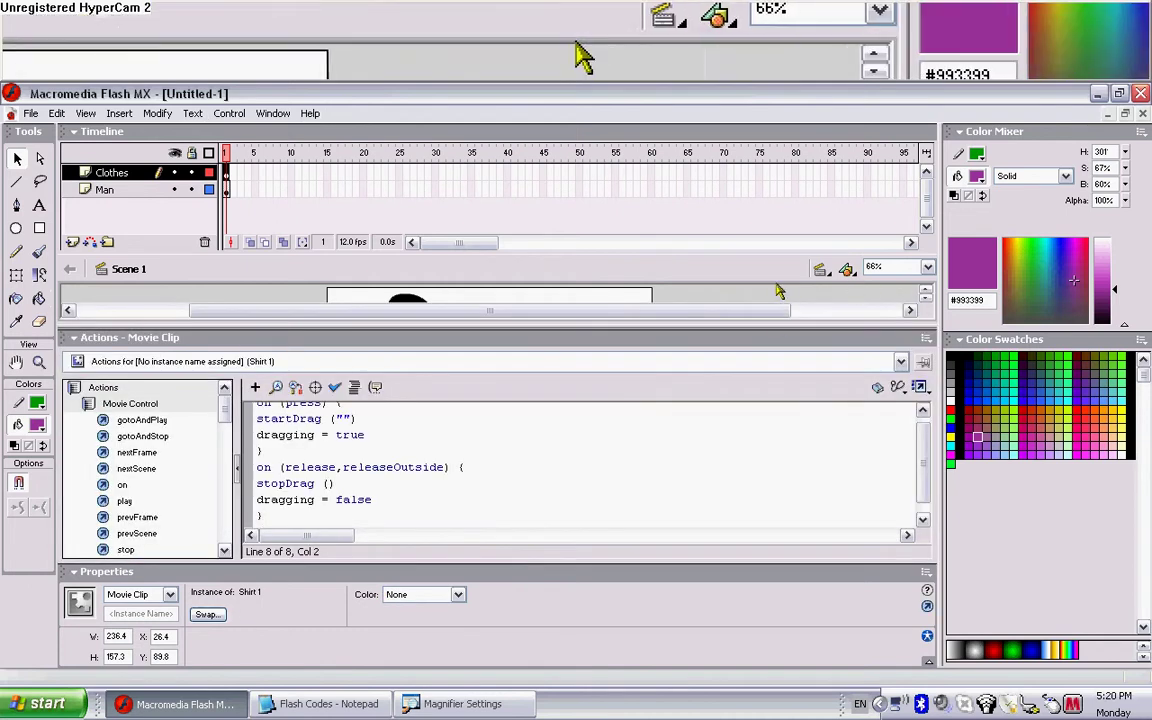
Step: Add the drag script to the green shirt's actions, with startDrag on press and stopDrag on release,releaseOutside
{"action": "left_click", "coordinate": [760, 293]}
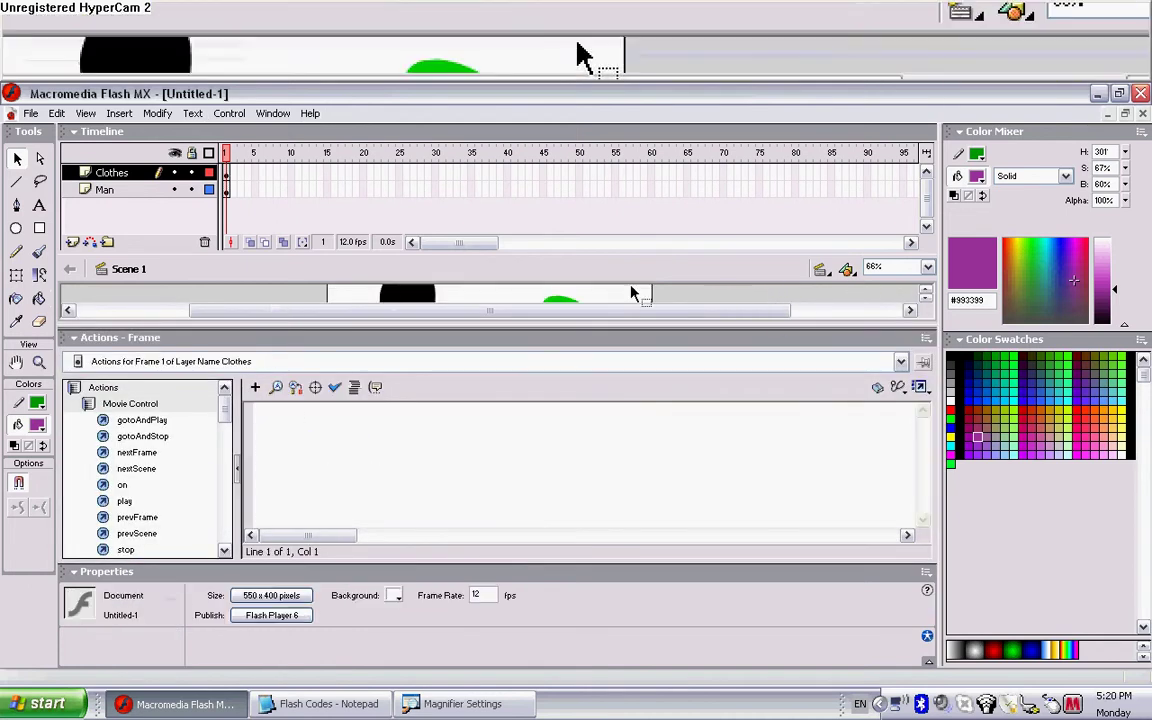
{"action": "scroll", "coordinate": [615, 298], "scroll_direction": "down", "scroll_amount": 2}
{"action": "left_click", "coordinate": [600, 298]}
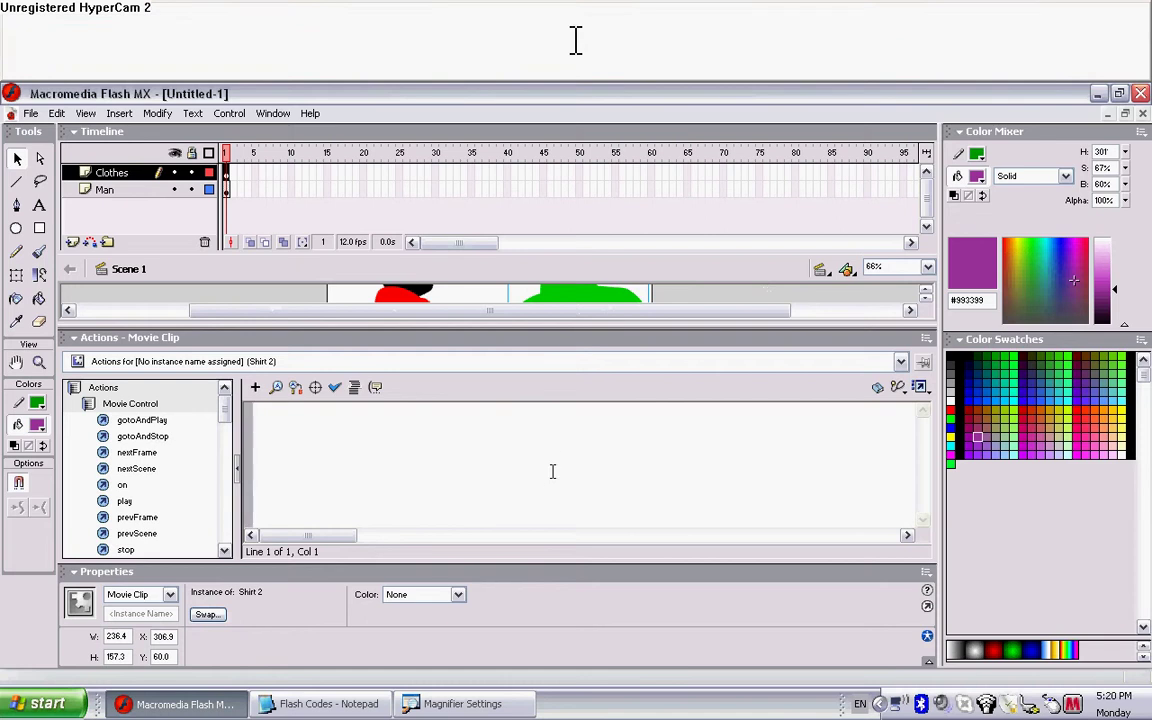
{"action": "left_click", "coordinate": [552, 471]}
{"action": "type", "text": "on (press) { startDrag (\"\") dragging = true } on (release,releaseOutside) { stopDrag () dragging = false }"}
Step: Add the same startDrag and stopDrag script to the purple trousers' actions
{"action": "left_click", "coordinate": [927, 302]}
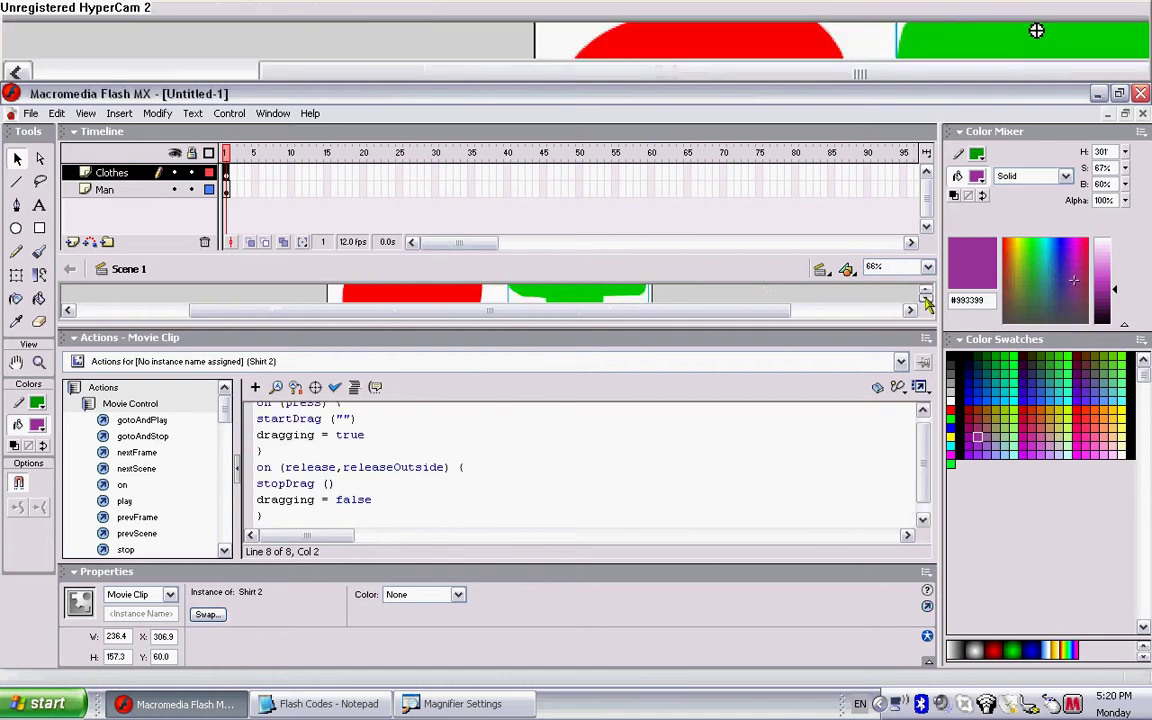
{"action": "left_click", "coordinate": [927, 302]}
{"action": "left_click", "coordinate": [580, 301]}
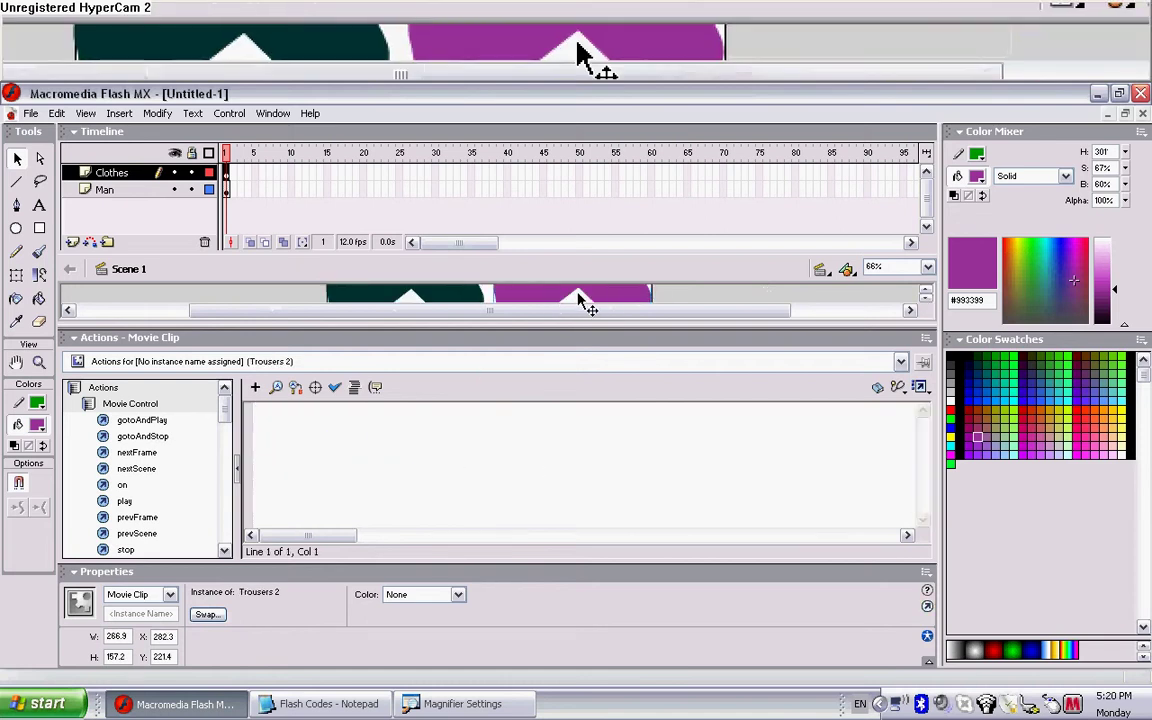
{"action": "left_click", "coordinate": [581, 431]}
{"action": "type", "text": "on (press) { startDrag (\"\") dragging = true } on (release,releaseOutside) { stopDrag () dragging = false }"}
Step: Add the same startDrag and stopDrag script to the dark teal trousers' actions
{"action": "left_click", "coordinate": [430, 300]}
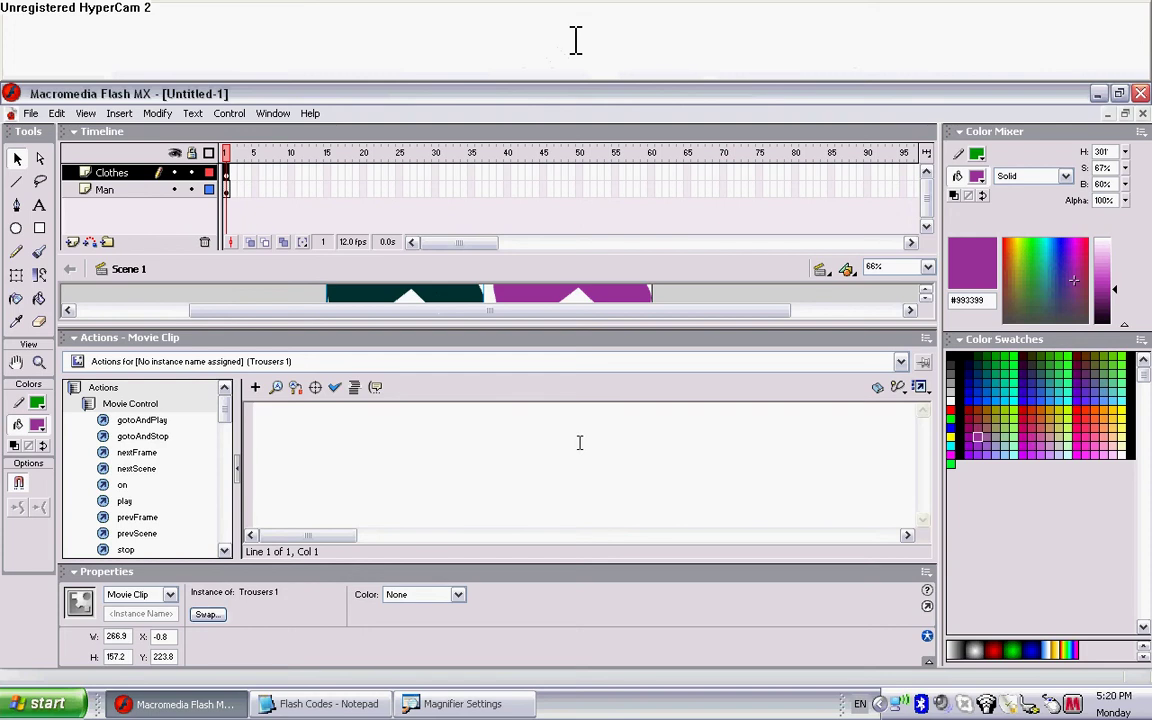
{"action": "left_click", "coordinate": [578, 442]}
{"action": "type", "text": "on (press) { startDrag (\"\") dragging = true } on (release,releaseOutside) { stopDrag () dragging = false }"}
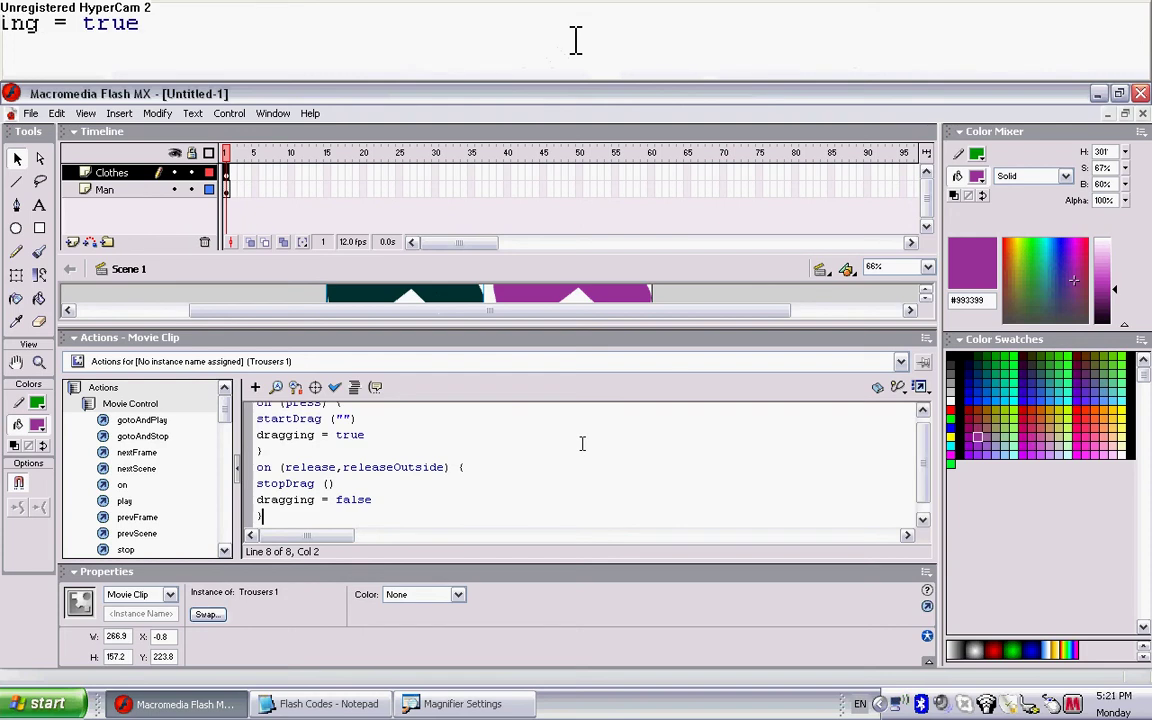
Step: Test the movie by moving the red shirt and teal trousers off the man and dressing him in the purple trousers and green shirt
{"action": "key", "text": "ctrl+Return"}
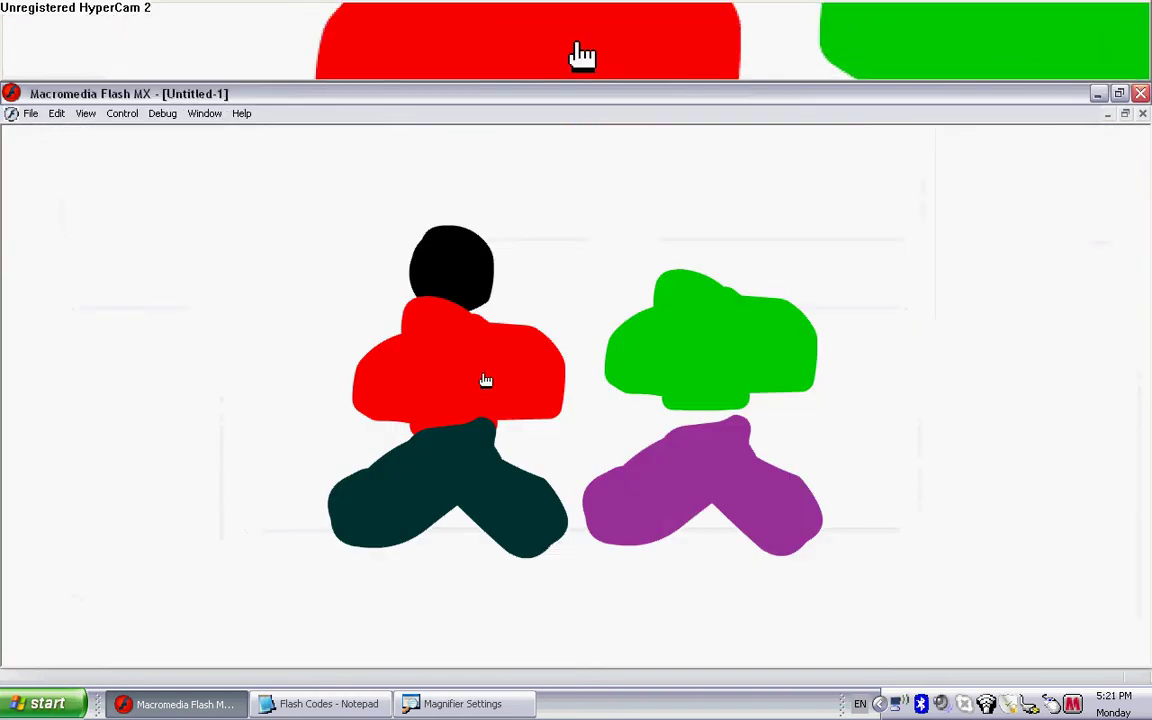
{"action": "mouse_move", "coordinate": [483, 380]}
{"action": "left_mouse_down"}
{"action": "mouse_move", "coordinate": [361, 340]}
{"action": "mouse_move", "coordinate": [159, 301]}
{"action": "mouse_move", "coordinate": [447, 383]}
{"action": "mouse_move", "coordinate": [522, 368]}
{"action": "mouse_move", "coordinate": [486, 378]}
{"action": "left_mouse_up"}
{"action": "left_click_drag", "start_coordinate": [483, 476], "coordinate": [252, 252]}
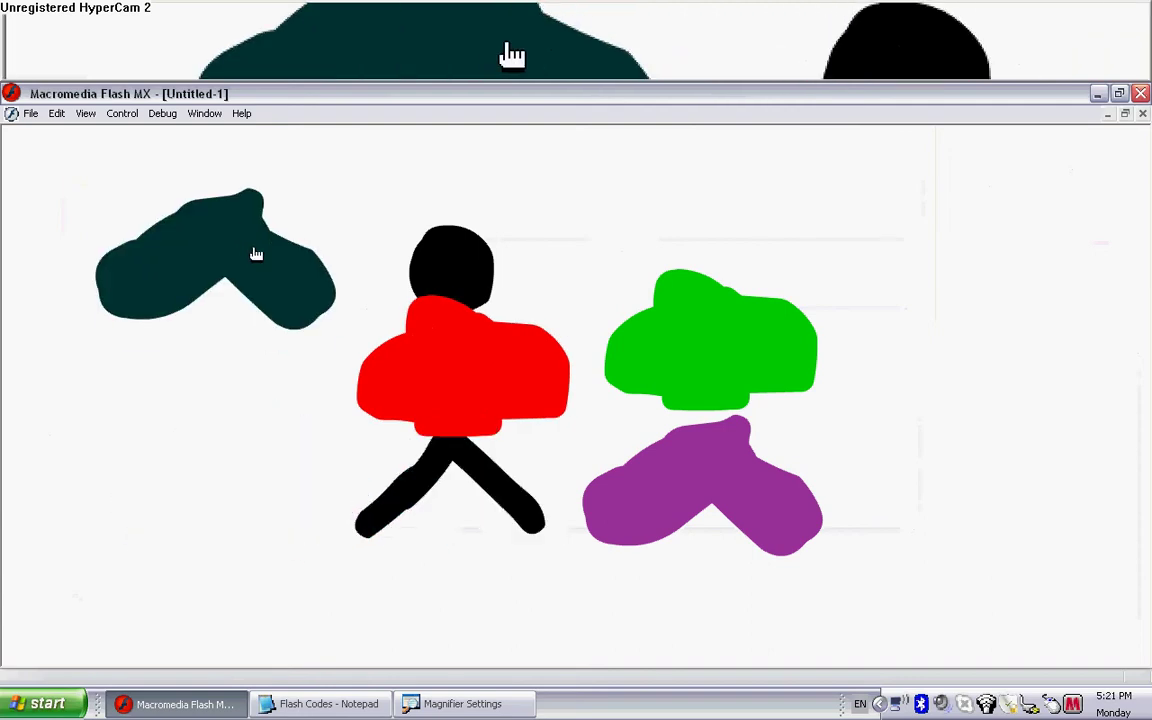
{"action": "left_click_drag", "start_coordinate": [532, 383], "coordinate": [255, 420]}
{"action": "left_click_drag", "start_coordinate": [710, 360], "coordinate": [471, 481]}
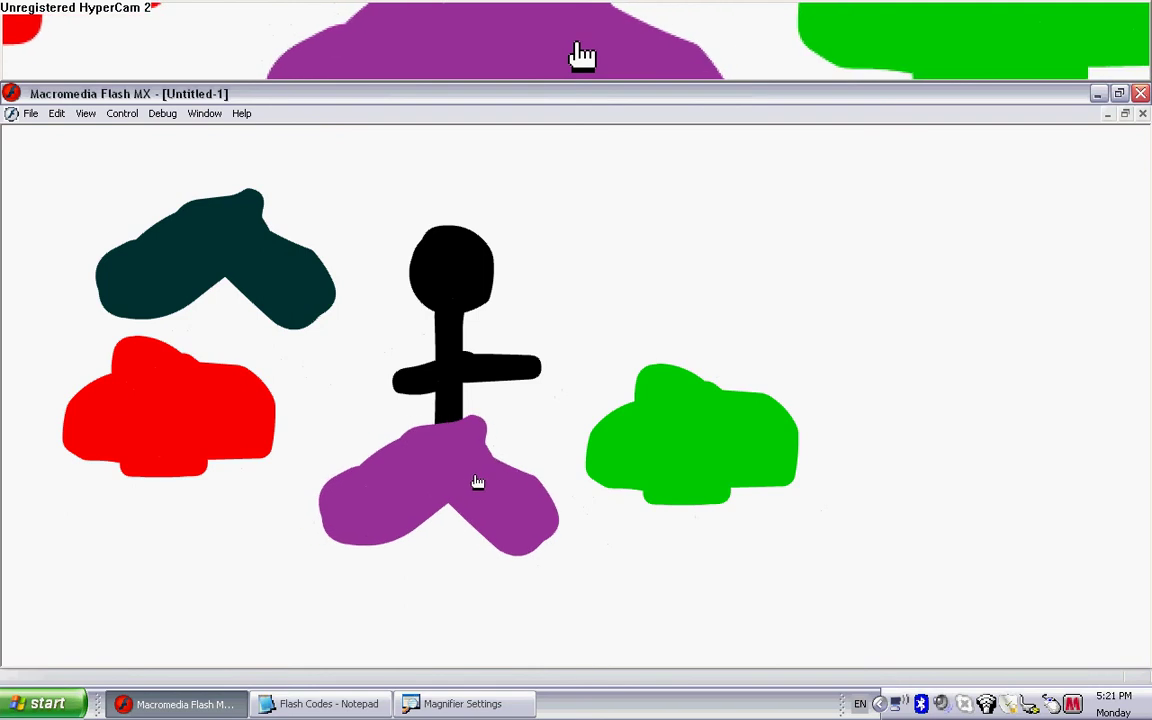
{"action": "left_click_drag", "start_coordinate": [741, 465], "coordinate": [520, 407]}
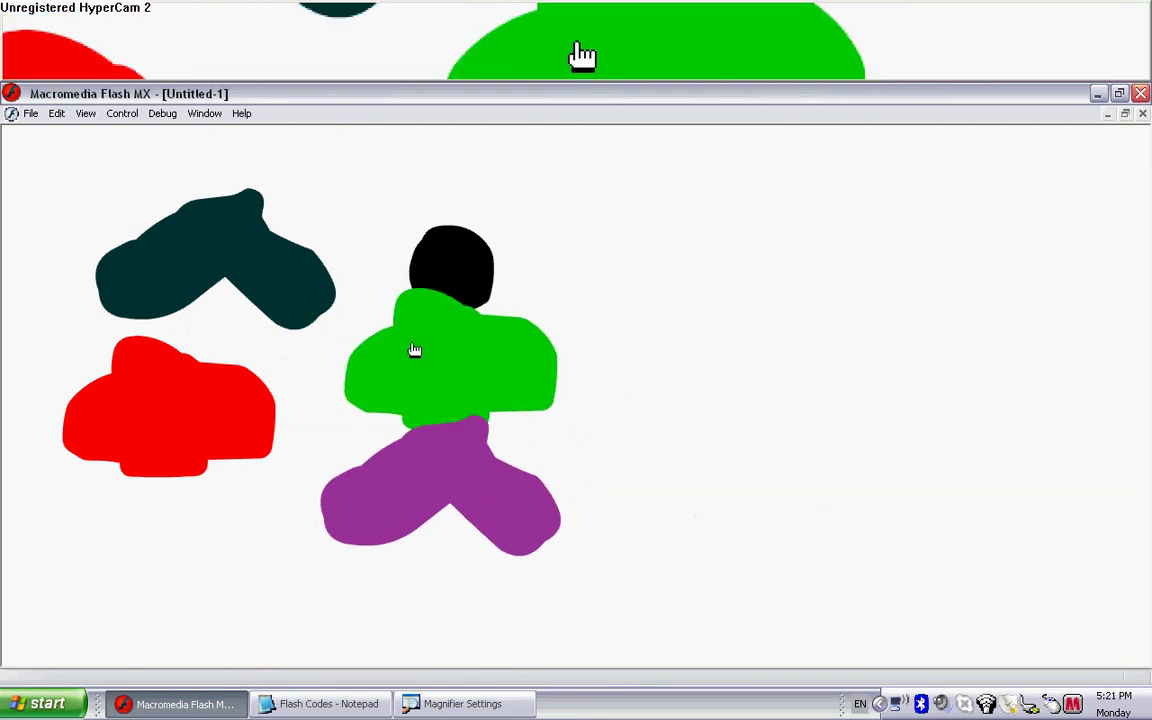
Step: Swap the man's green shirt for the red one in the test movie and move the teal trousers to his other side and back
{"action": "left_click_drag", "start_coordinate": [296, 290], "coordinate": [810, 343]}
{"action": "left_click_drag", "start_coordinate": [537, 368], "coordinate": [901, 473]}
{"action": "left_click_drag", "start_coordinate": [233, 405], "coordinate": [527, 362]}
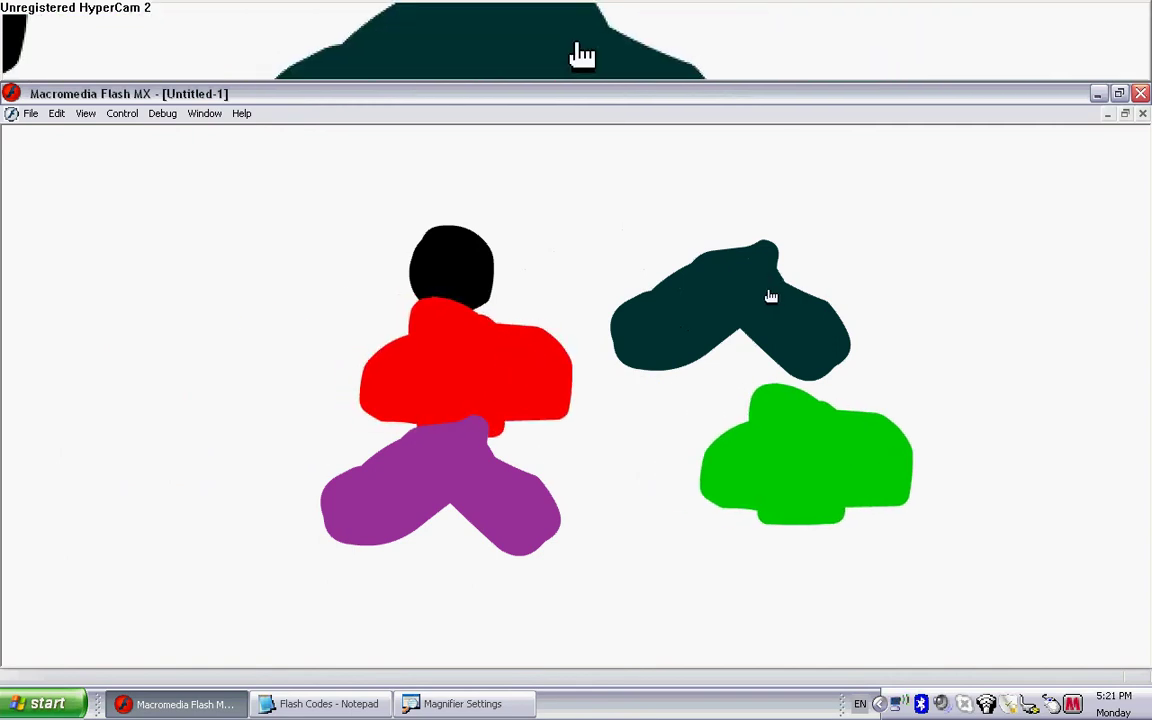
{"action": "left_click_drag", "start_coordinate": [766, 293], "coordinate": [218, 362]}
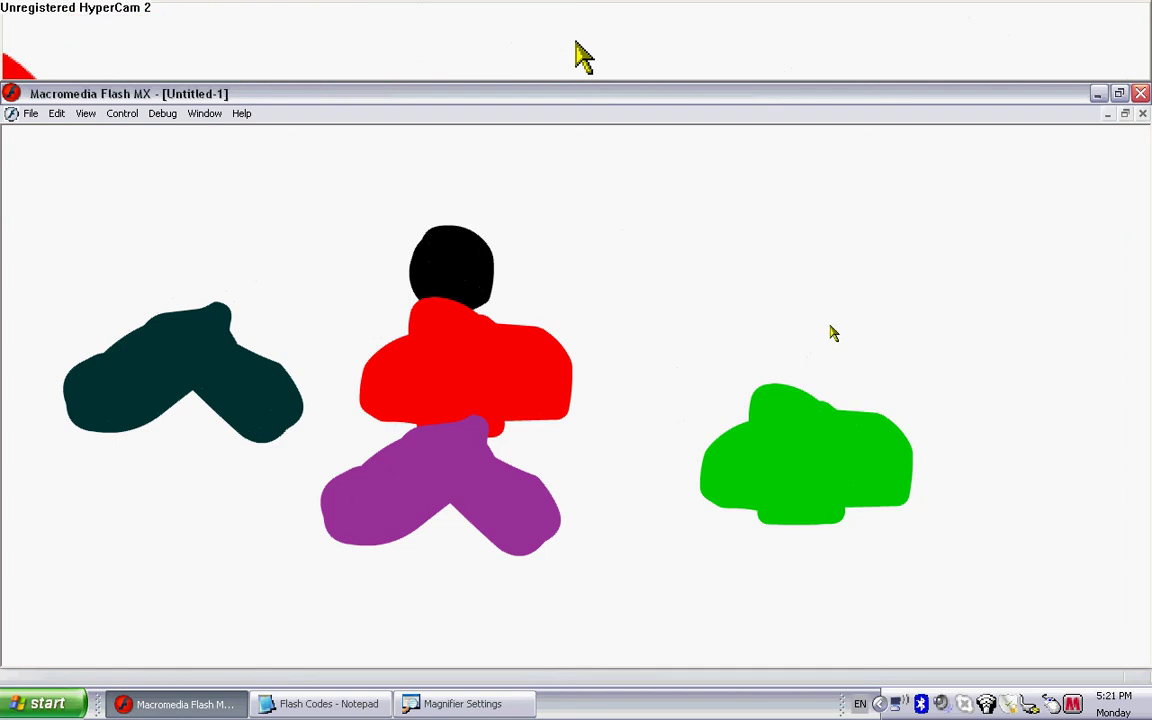
Step: Return from the movie test to editing Scene 1, collapse the script editor and set the stage zoom to Show Frame
{"action": "key", "text": "F4"}
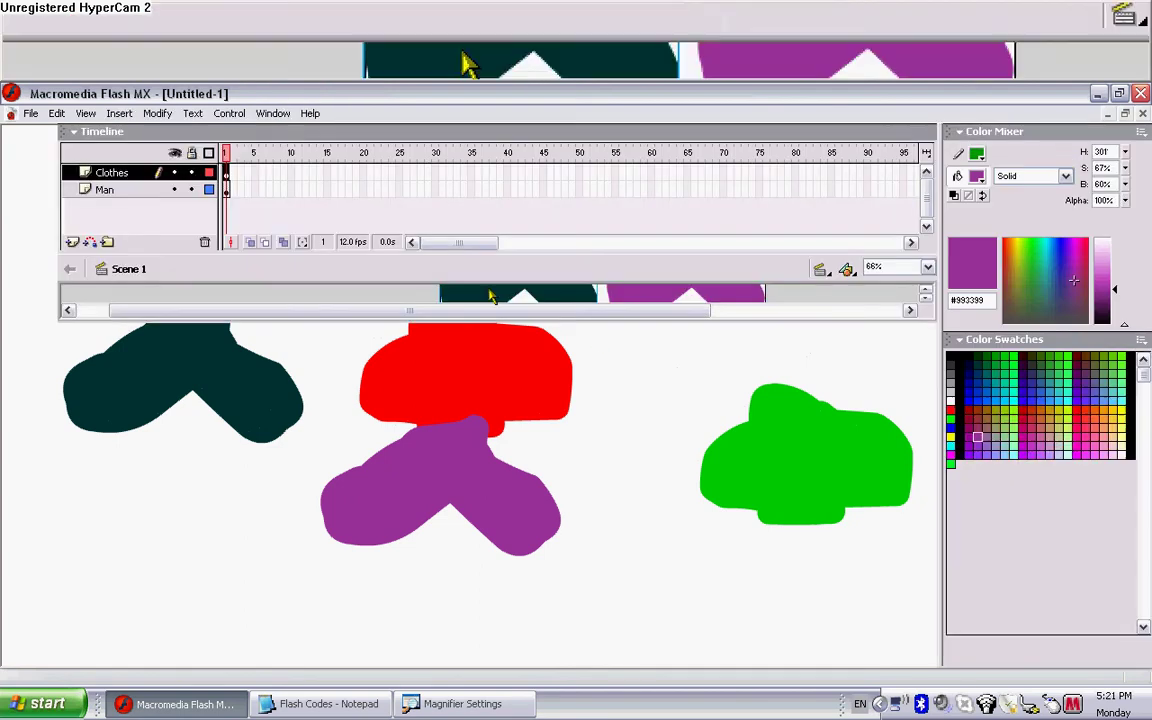
{"action": "left_click", "coordinate": [172, 337]}
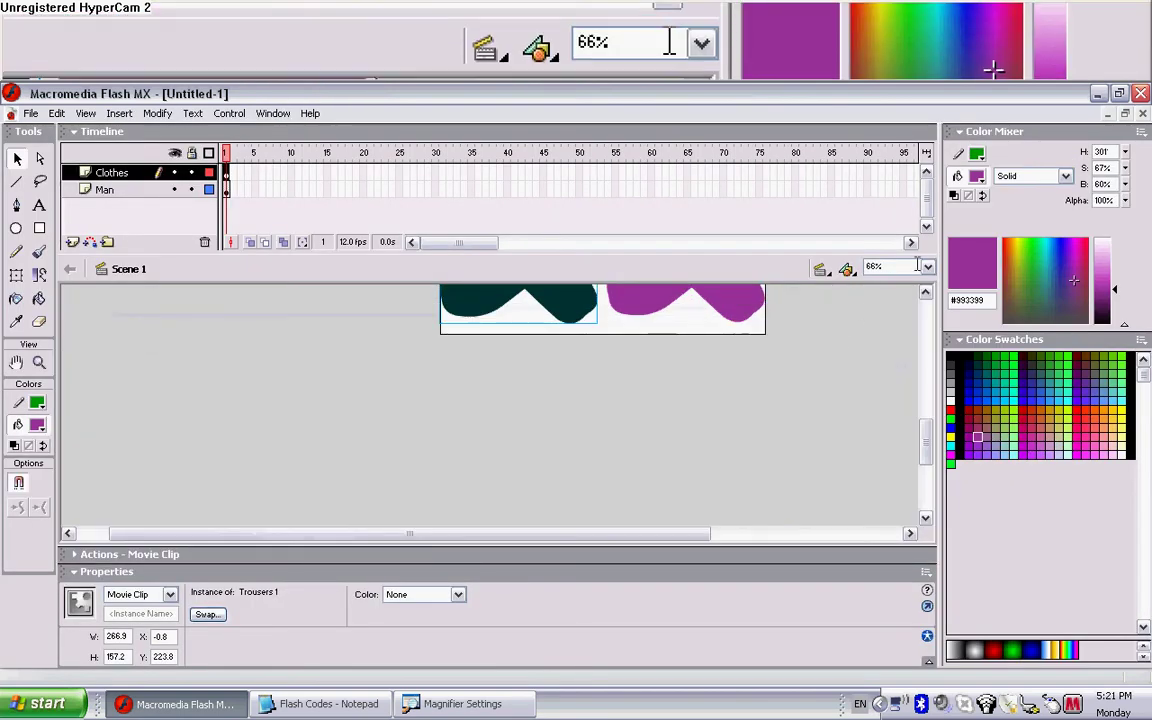
{"action": "left_click", "coordinate": [927, 266]}
{"action": "left_click", "coordinate": [885, 279]}
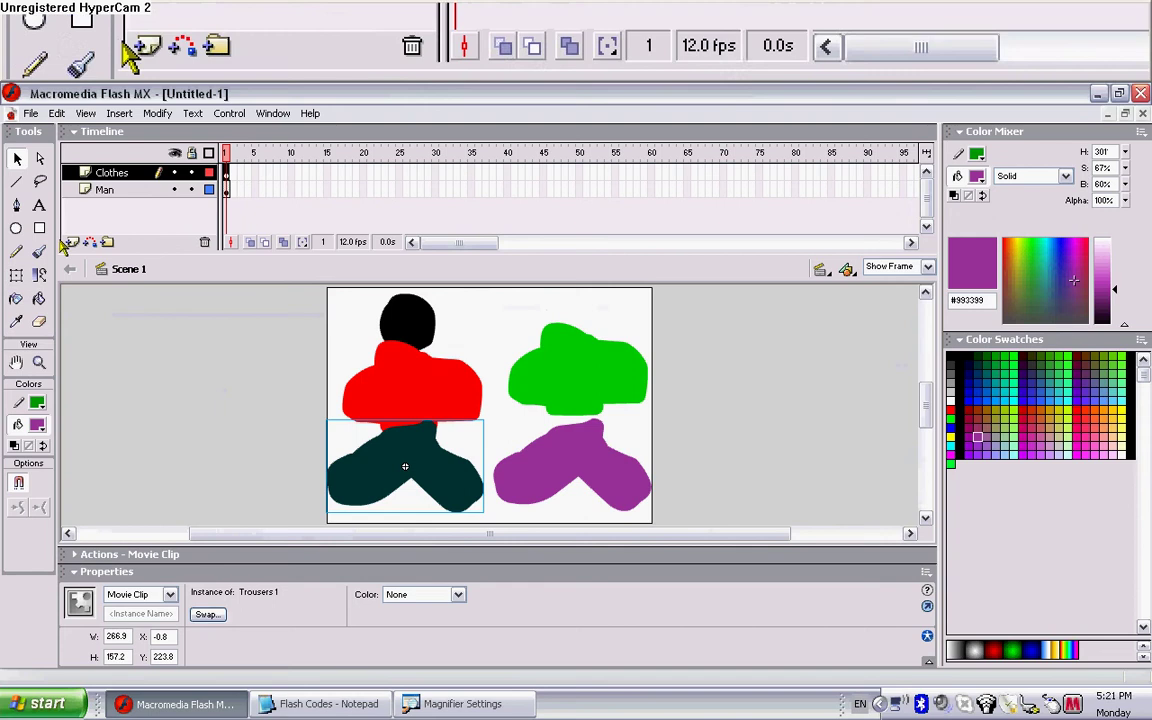
Step: Paint the words Sub and Com to the left of the stage and Rate and Other to its right with the purple brush
{"action": "left_click", "coordinate": [40, 252]}
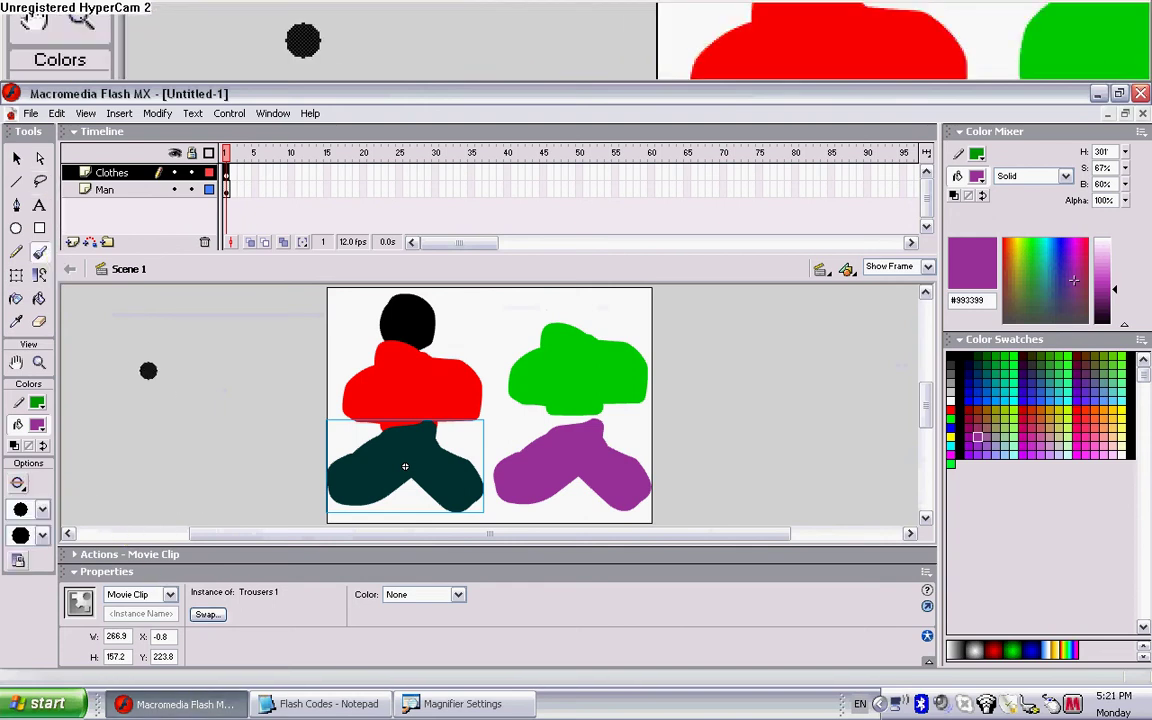
{"action": "left_click_drag", "start_coordinate": [105, 321], "coordinate": [138, 365]}
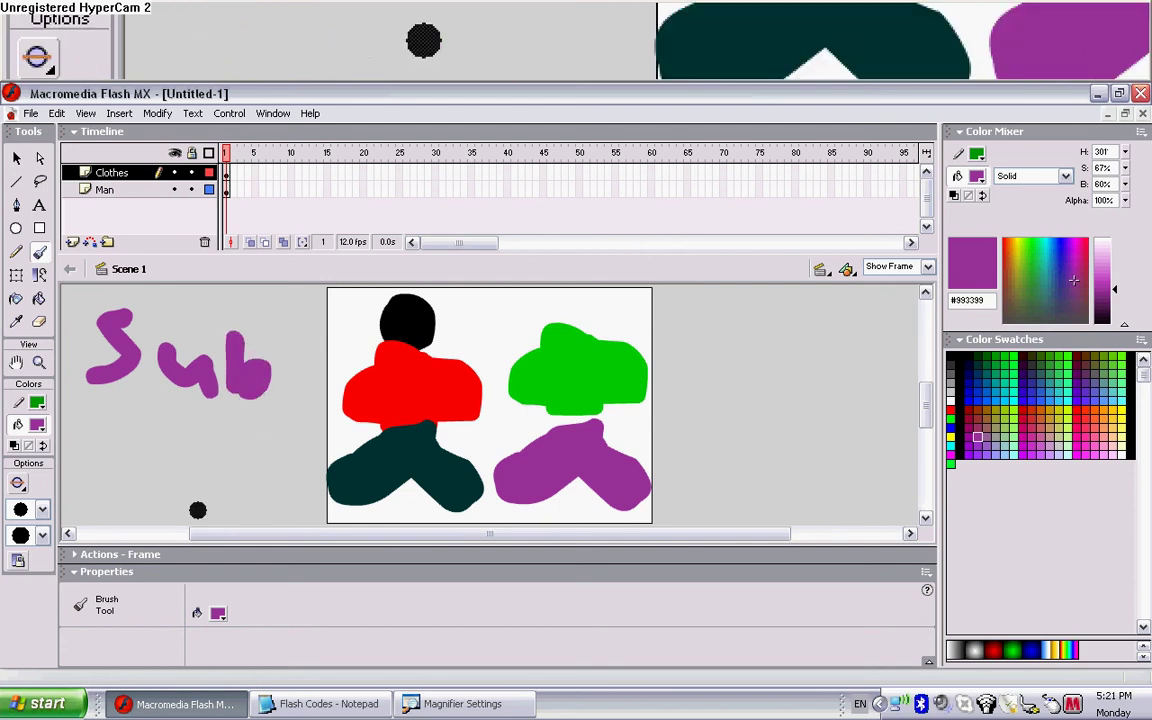
{"action": "mouse_move", "coordinate": [113, 432]}
{"action": "left_mouse_down"}
{"action": "mouse_move", "coordinate": [100, 463]}
{"action": "mouse_move", "coordinate": [150, 485]}
{"action": "left_mouse_up"}
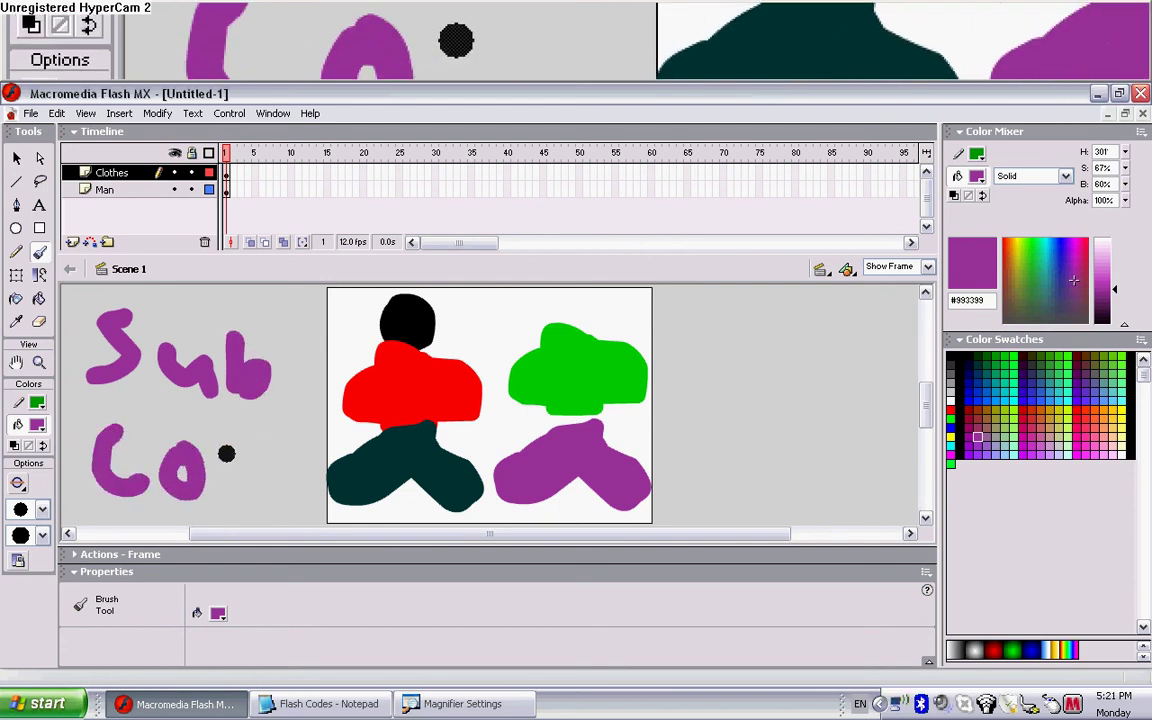
{"action": "left_click_drag", "start_coordinate": [263, 478], "coordinate": [303, 487]}
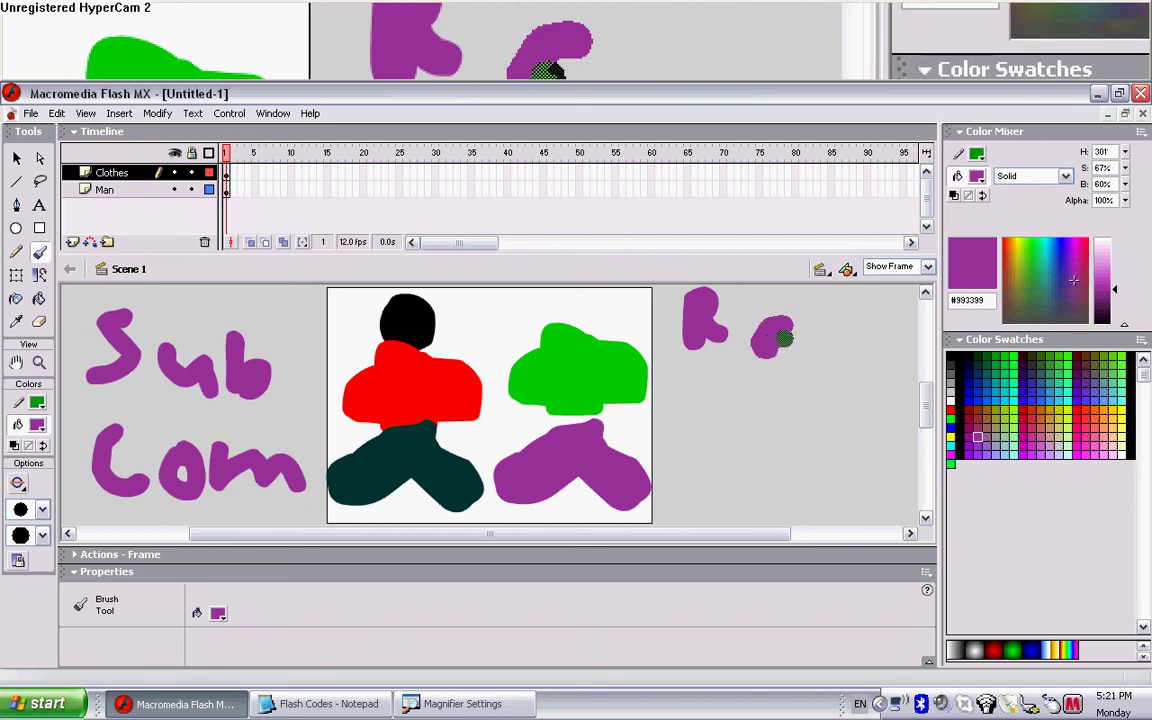
{"action": "mouse_move", "coordinate": [849, 357]}
{"action": "left_mouse_down"}
{"action": "mouse_move", "coordinate": [872, 342]}
{"action": "mouse_move", "coordinate": [908, 366]}
{"action": "left_mouse_up"}
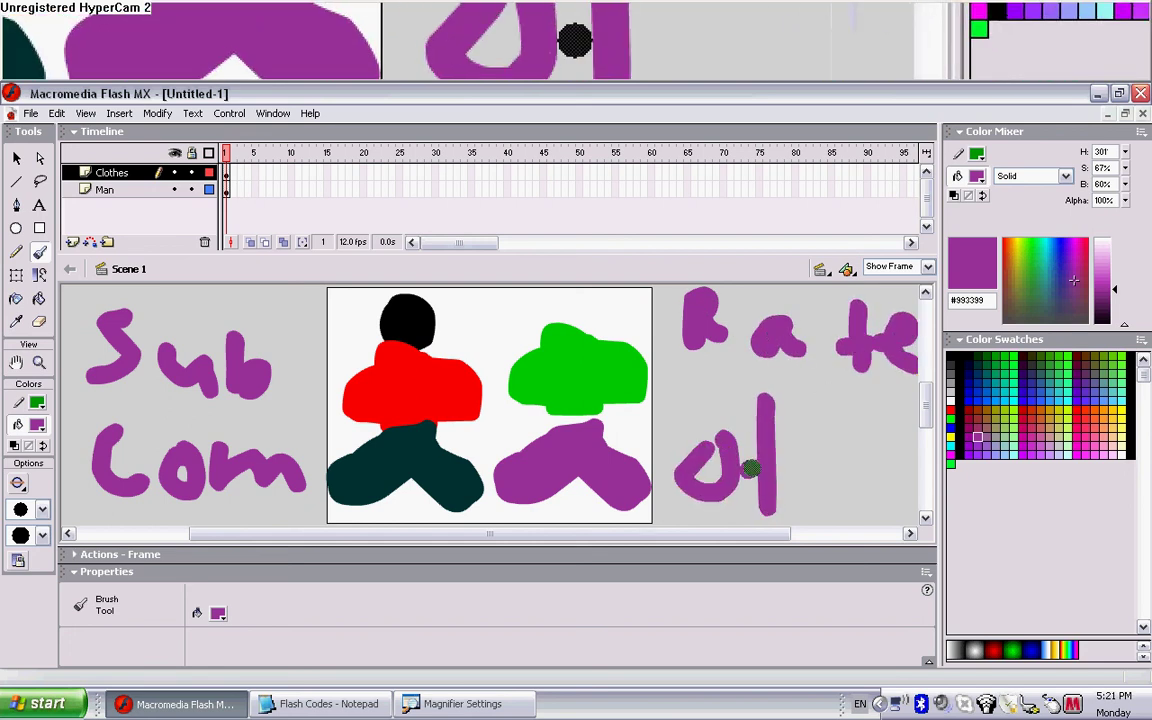
{"action": "mouse_move", "coordinate": [860, 455]}
{"action": "left_mouse_down"}
{"action": "mouse_move", "coordinate": [892, 465]}
{"action": "mouse_move", "coordinate": [916, 440]}
{"action": "left_mouse_up"}
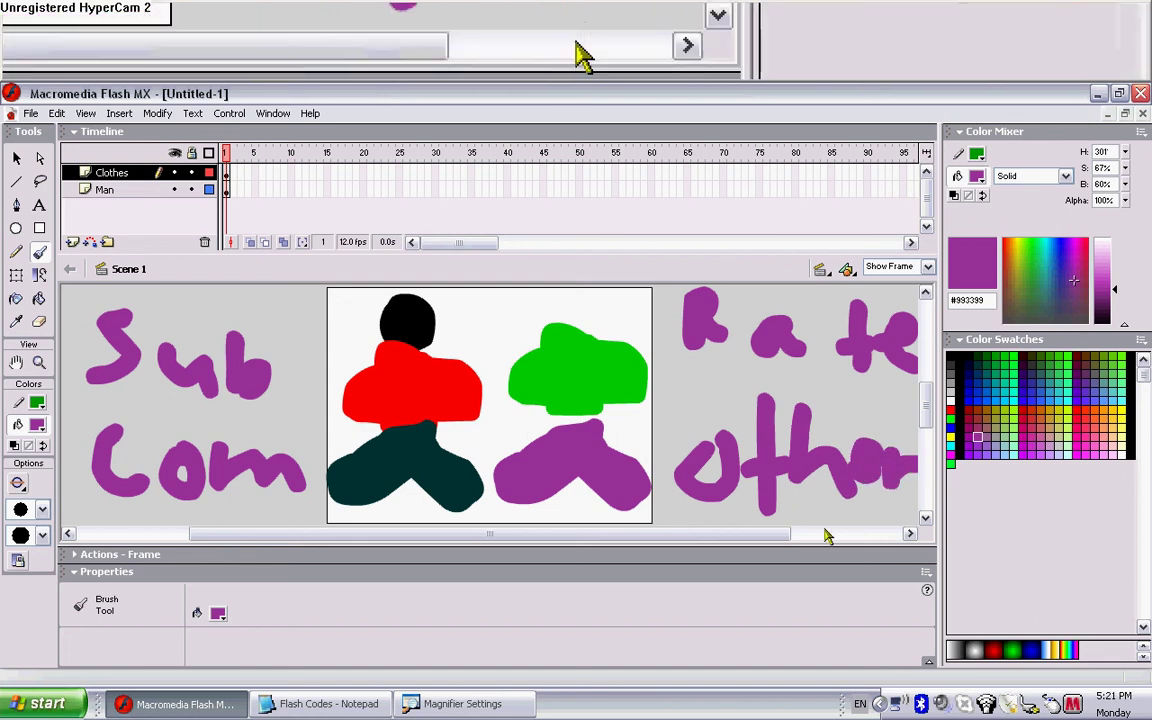